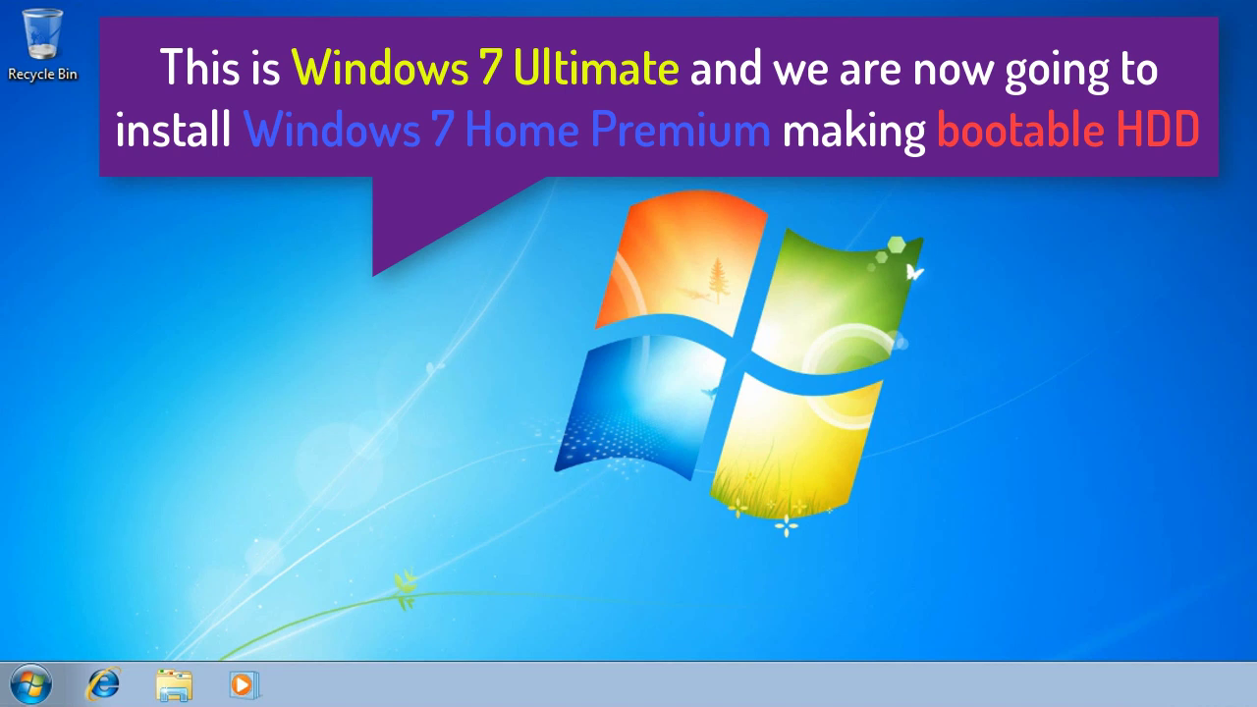
View the computer's system properties to check the installed Windows edition, and close them.
click(31, 684)
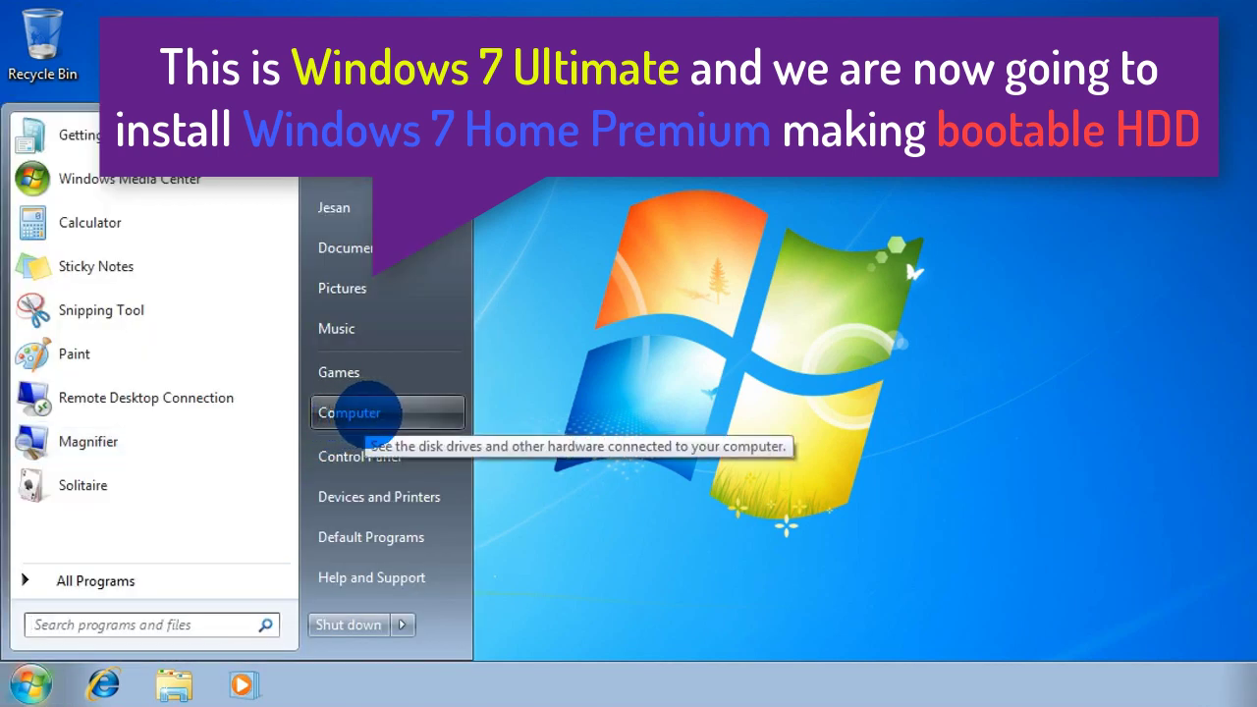
click(365, 412)
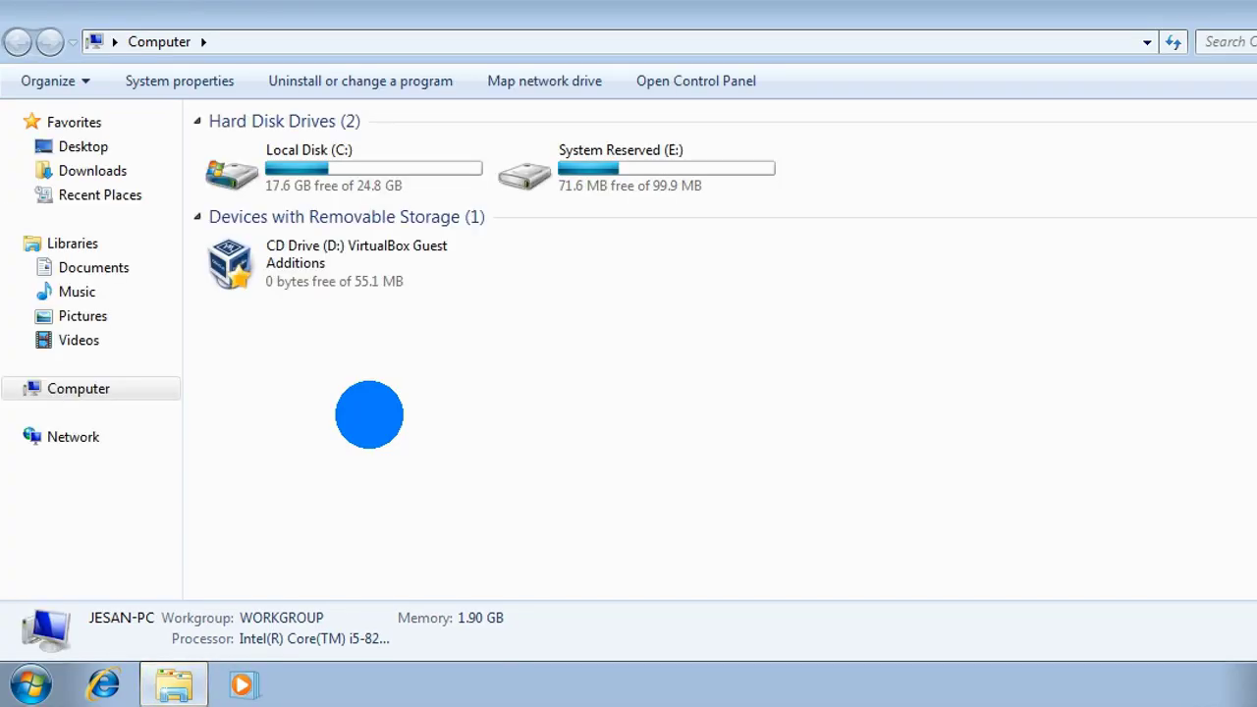
right_click(147, 387)
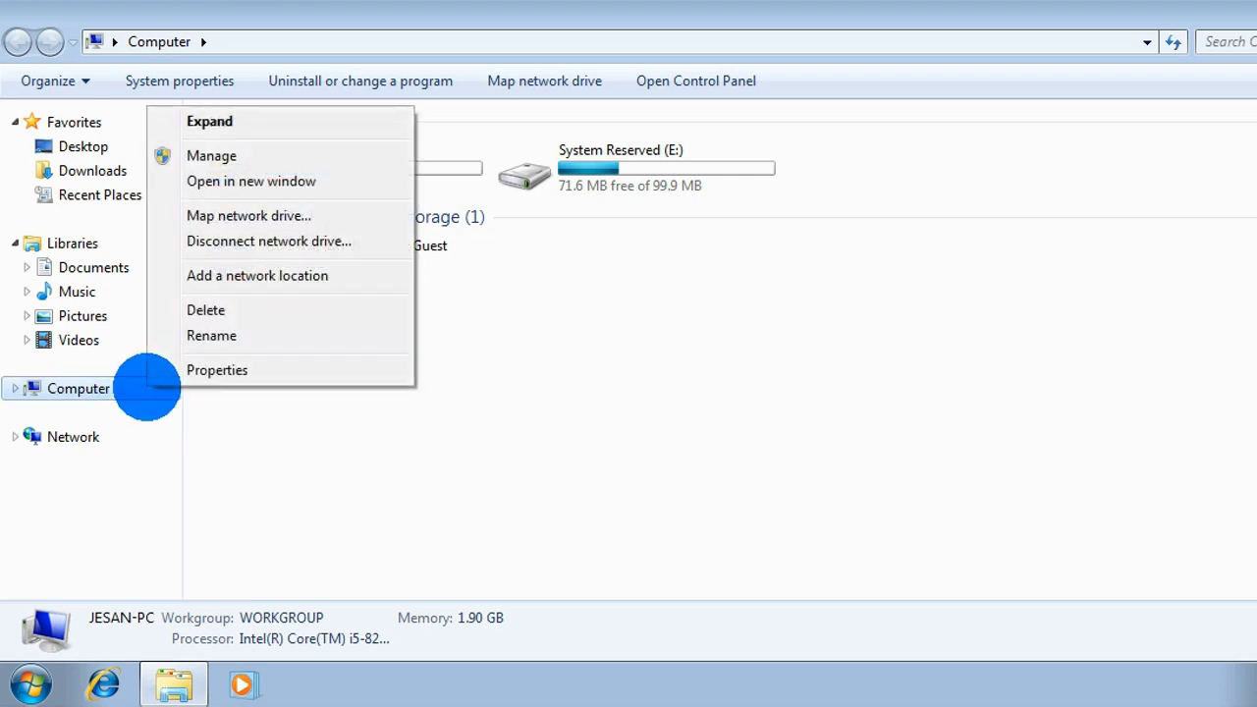
click(218, 370)
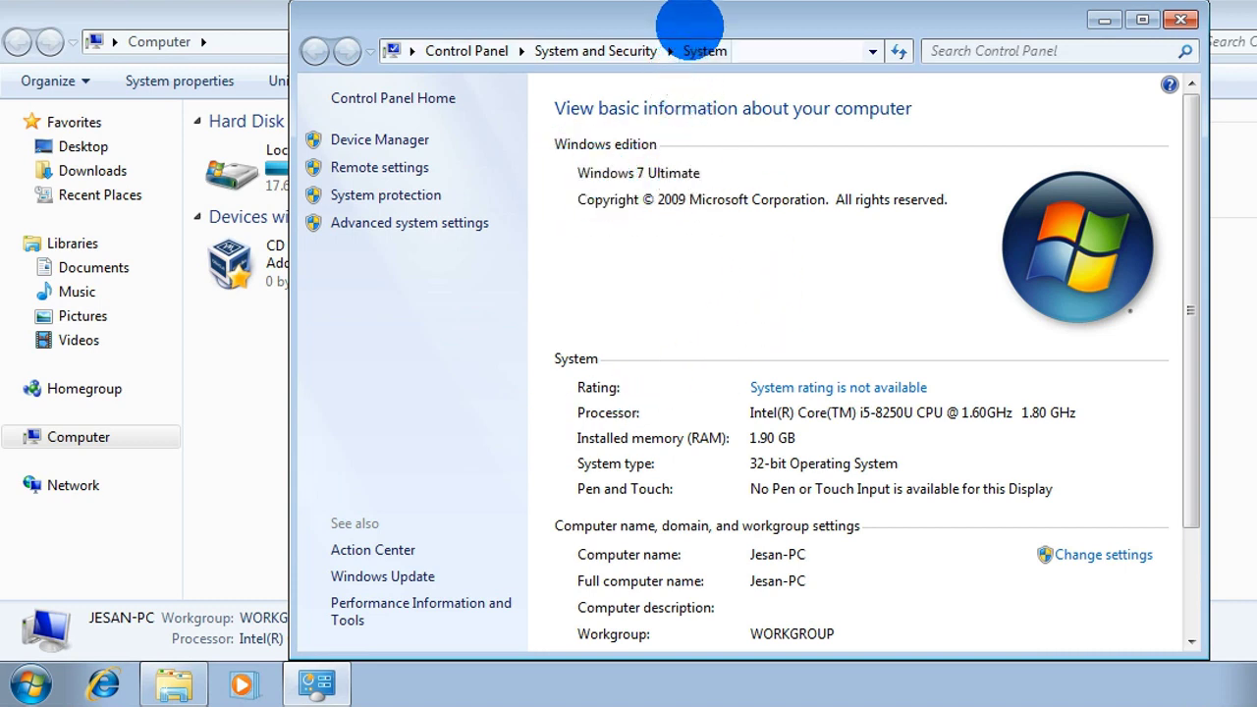
drag(676, 22, 580, 48)
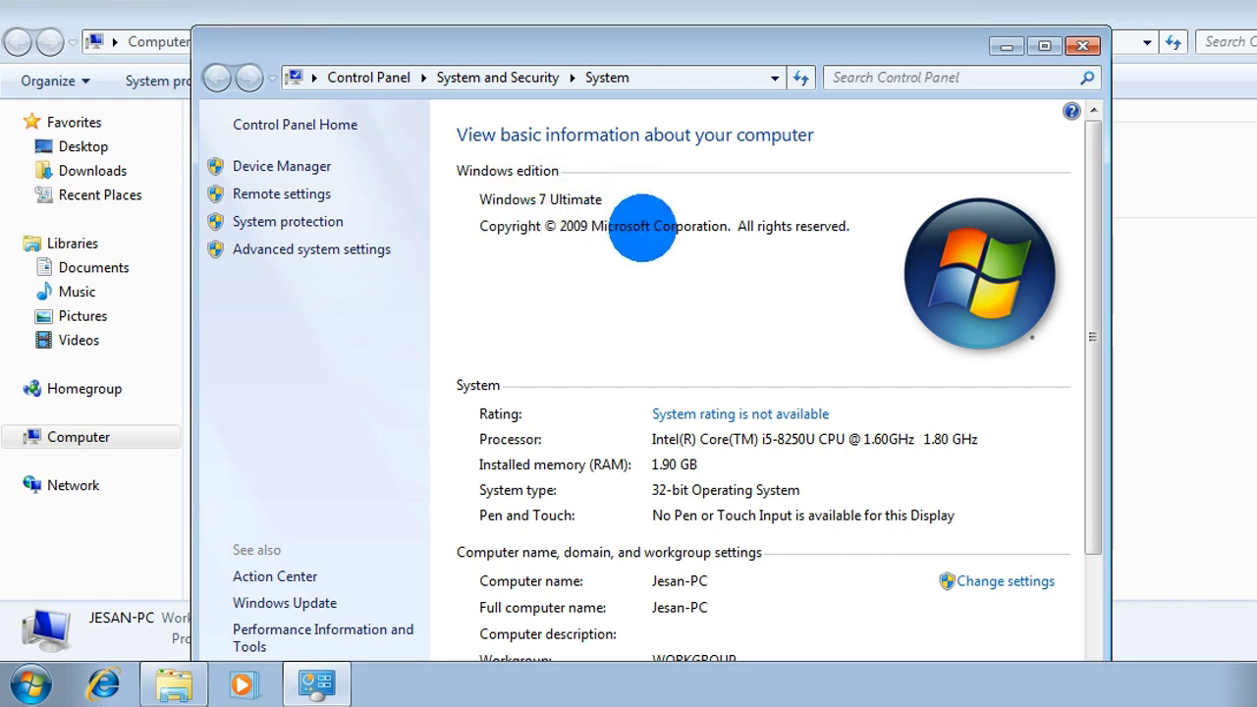
click(1083, 46)
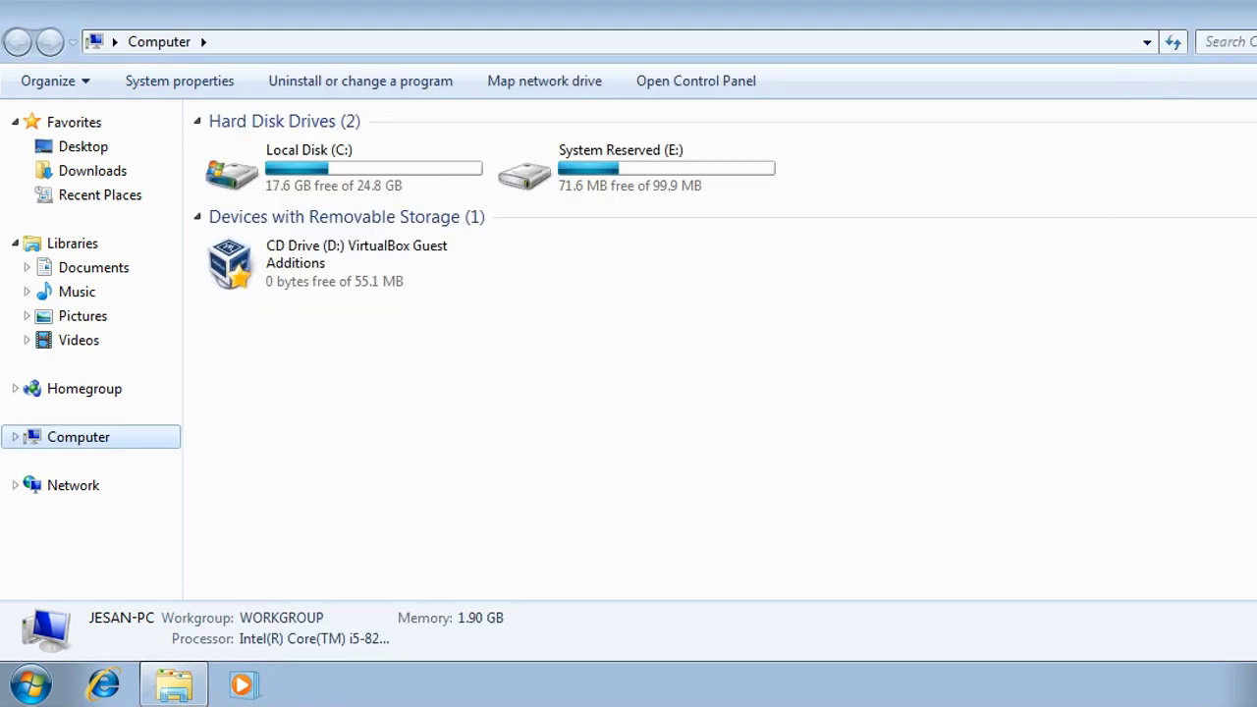
Open the Windows 7 text document from the shared vb folder and place its bootable HDD instructions beside the file window.
key(super+d)
click(163, 684)
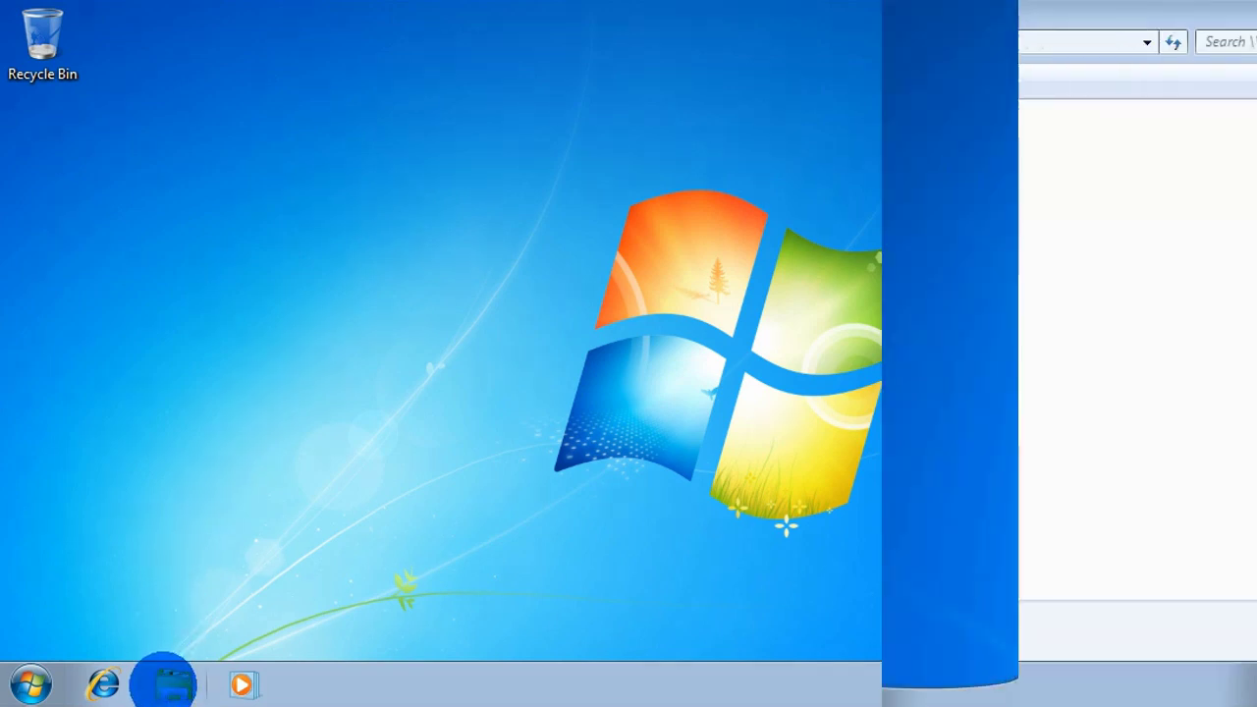
double_click(317, 173)
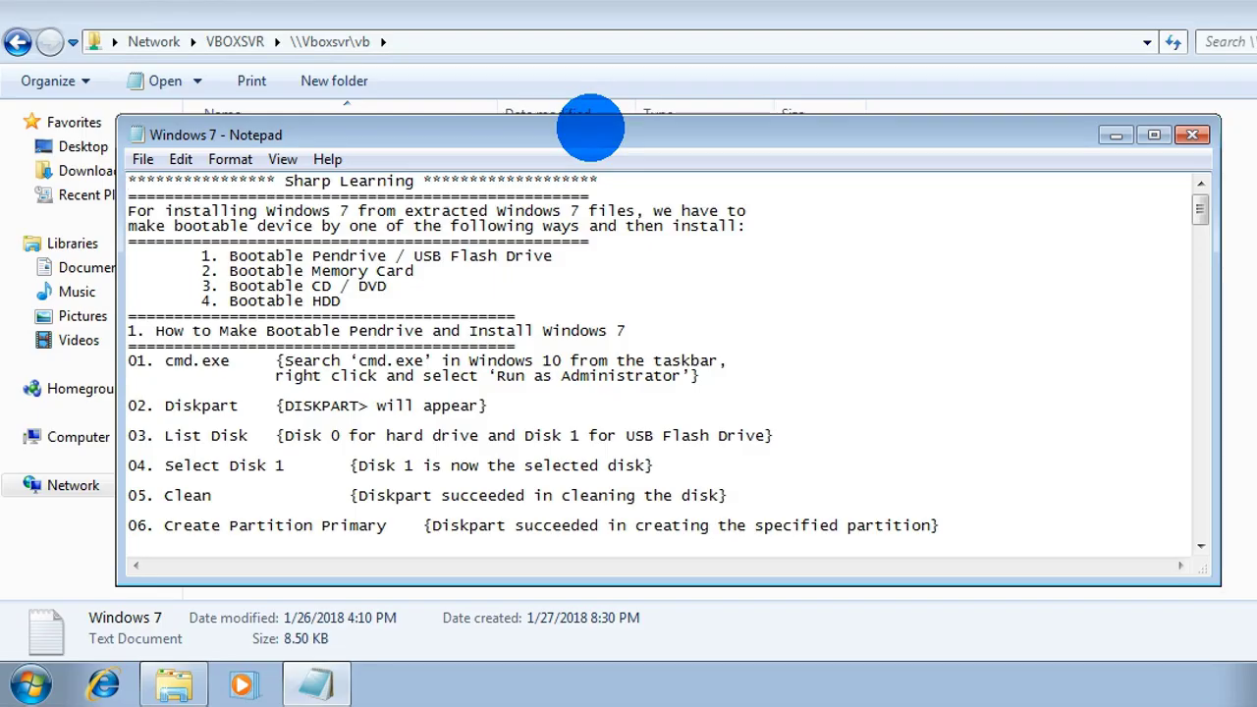
drag(589, 127, 736, 62)
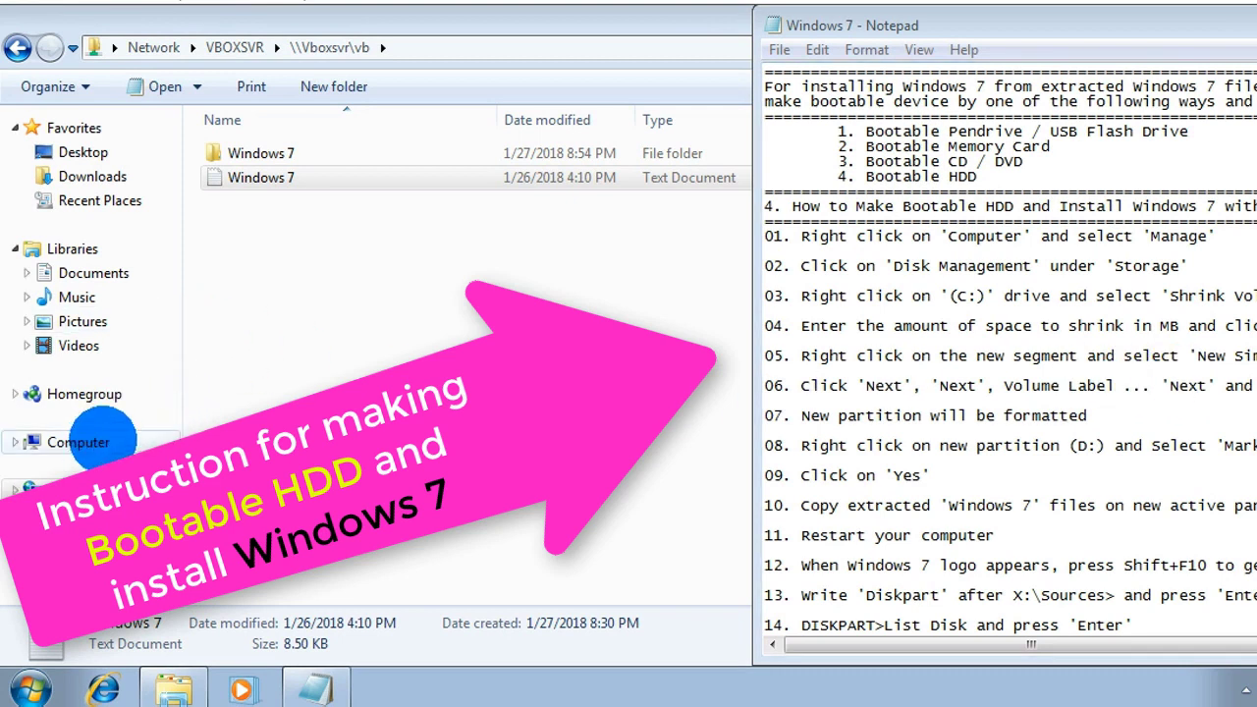
Open Disk Management in the computer's management console.
click(98, 442)
right_click(102, 442)
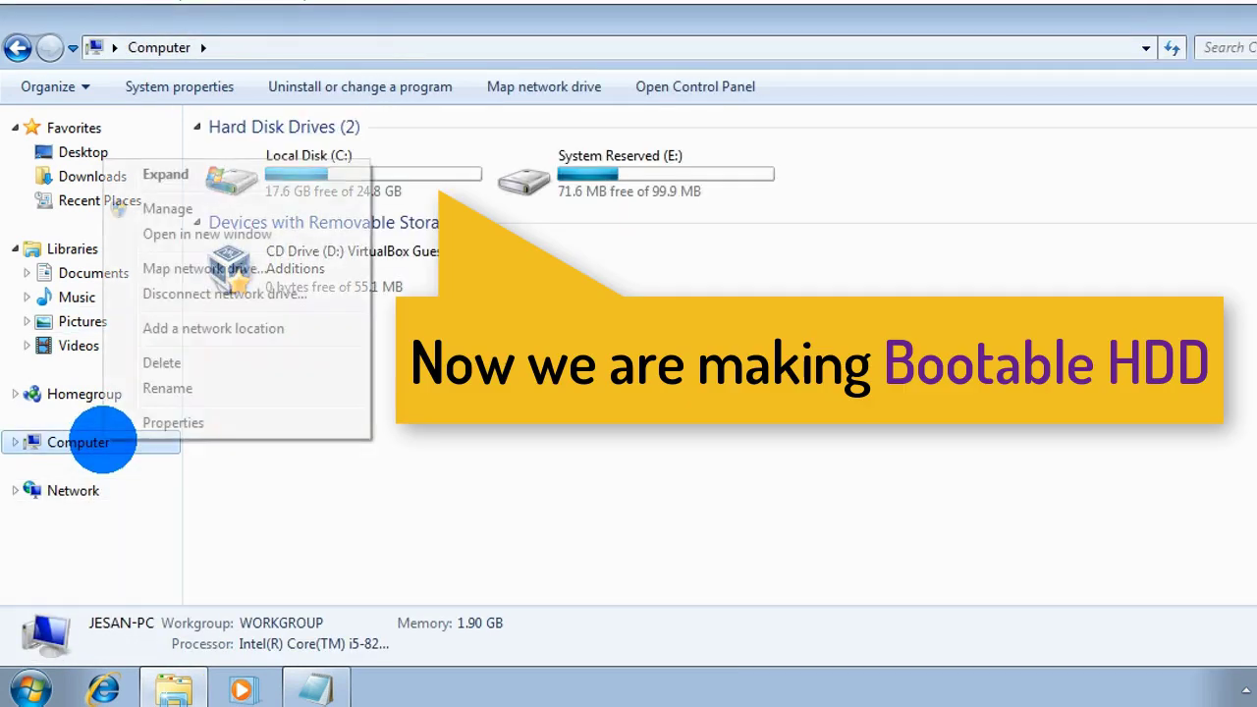
click(167, 209)
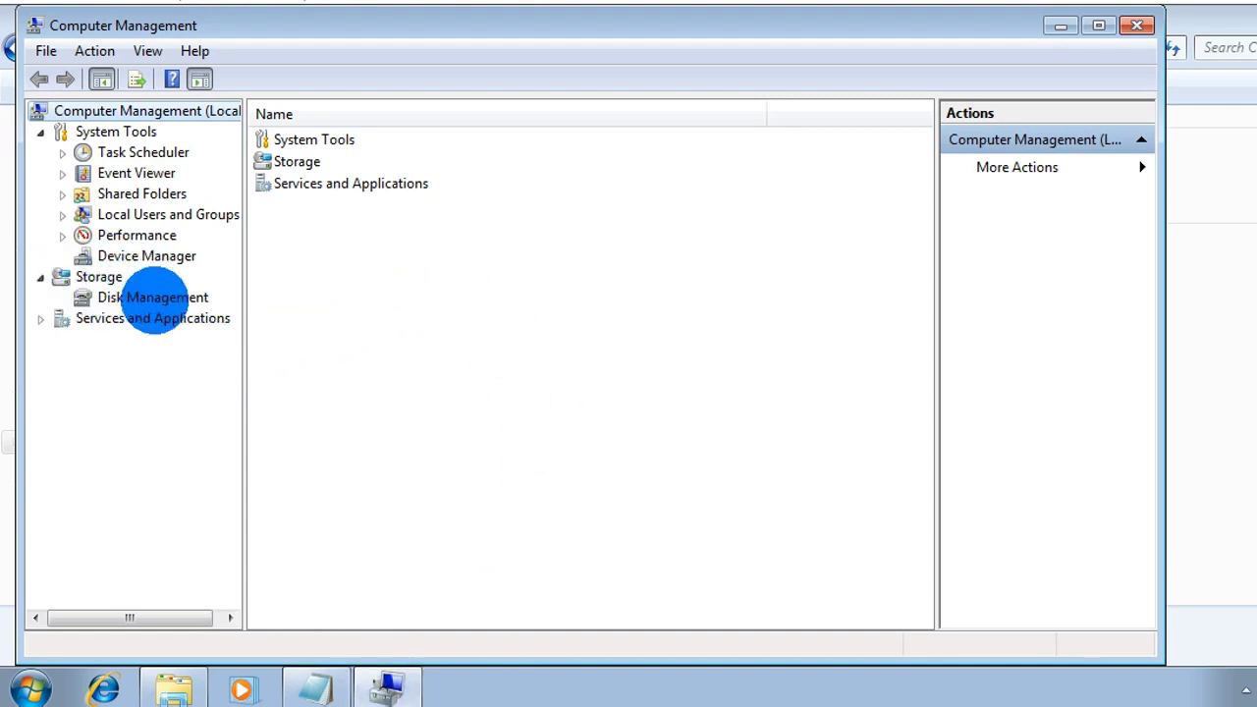
click(157, 298)
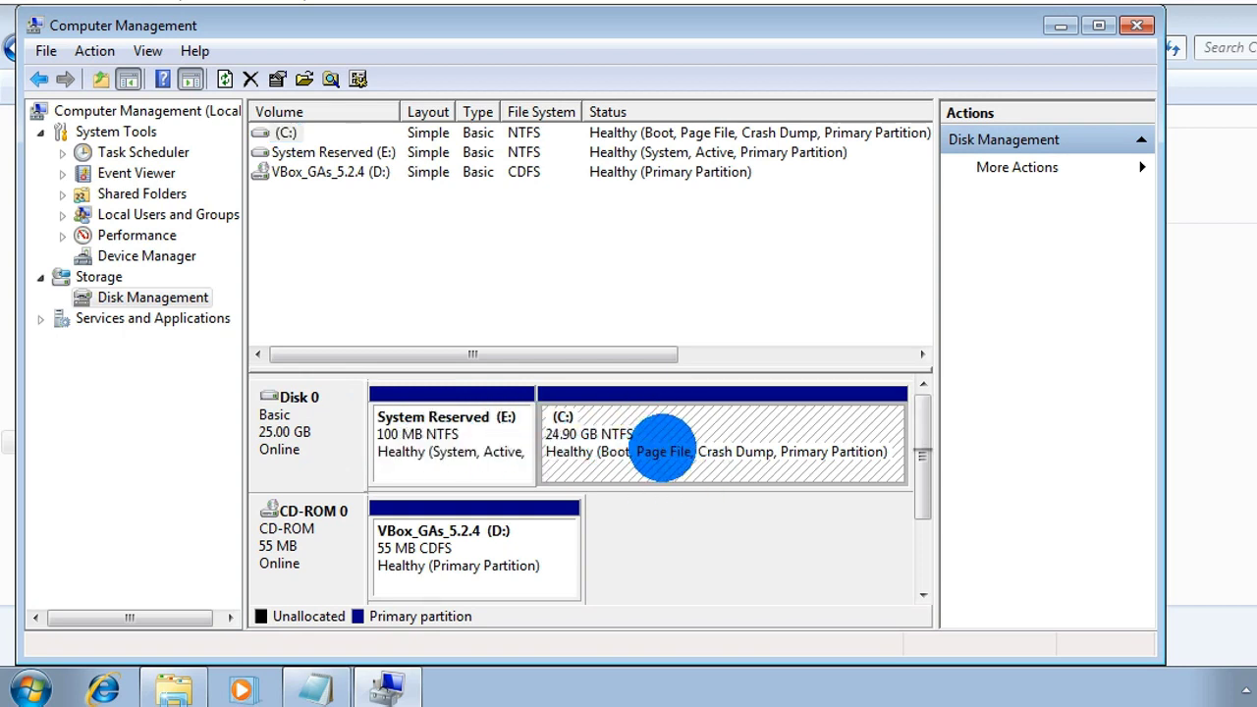
Shrink the C: volume by 5000 MB.
right_click(660, 450)
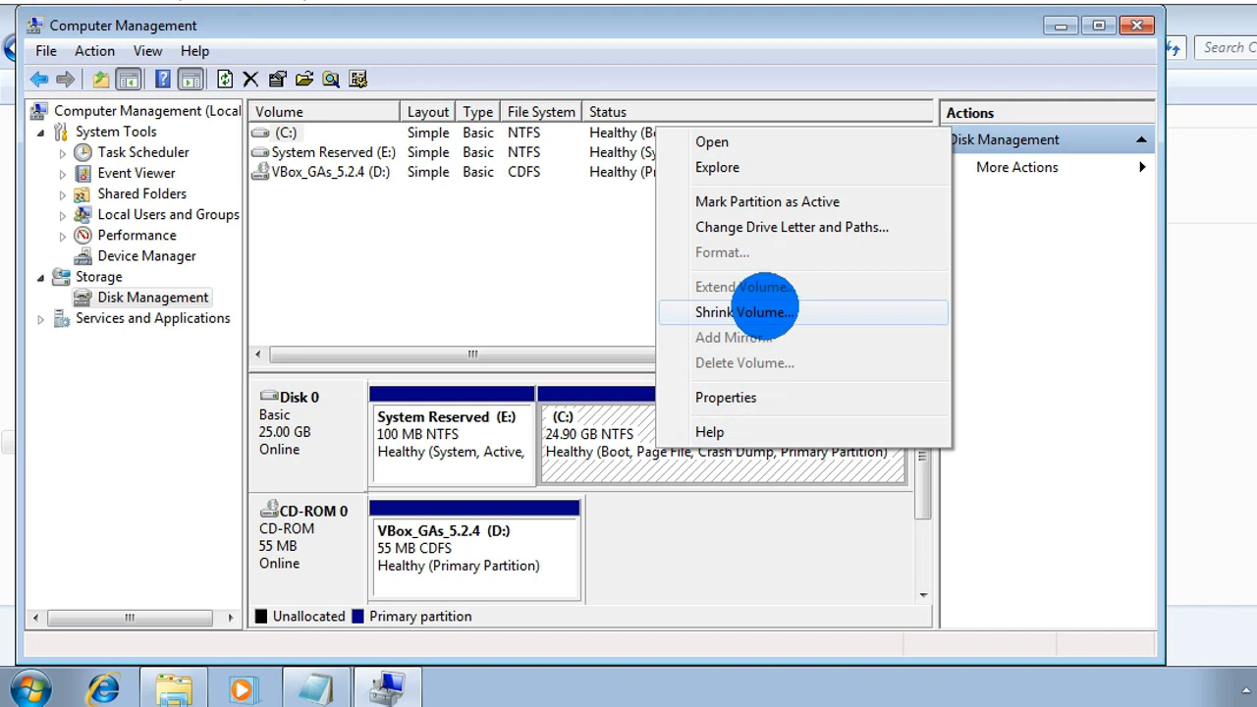
click(764, 308)
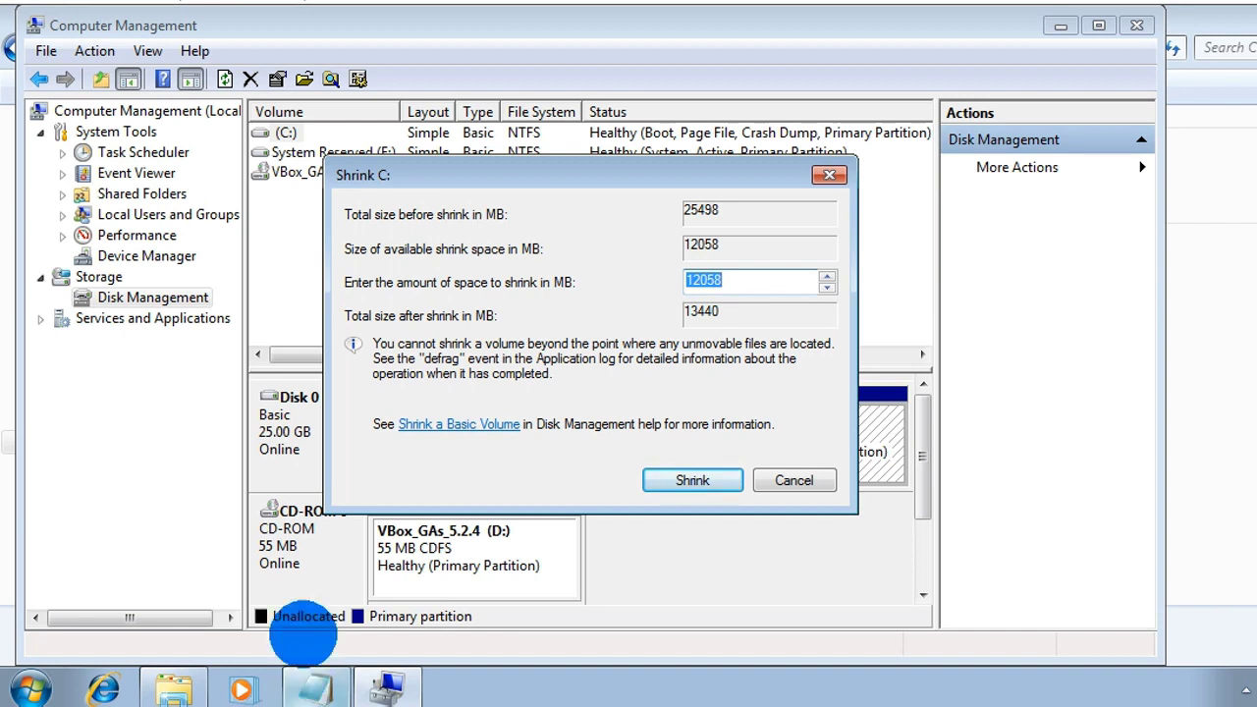
click(315, 685)
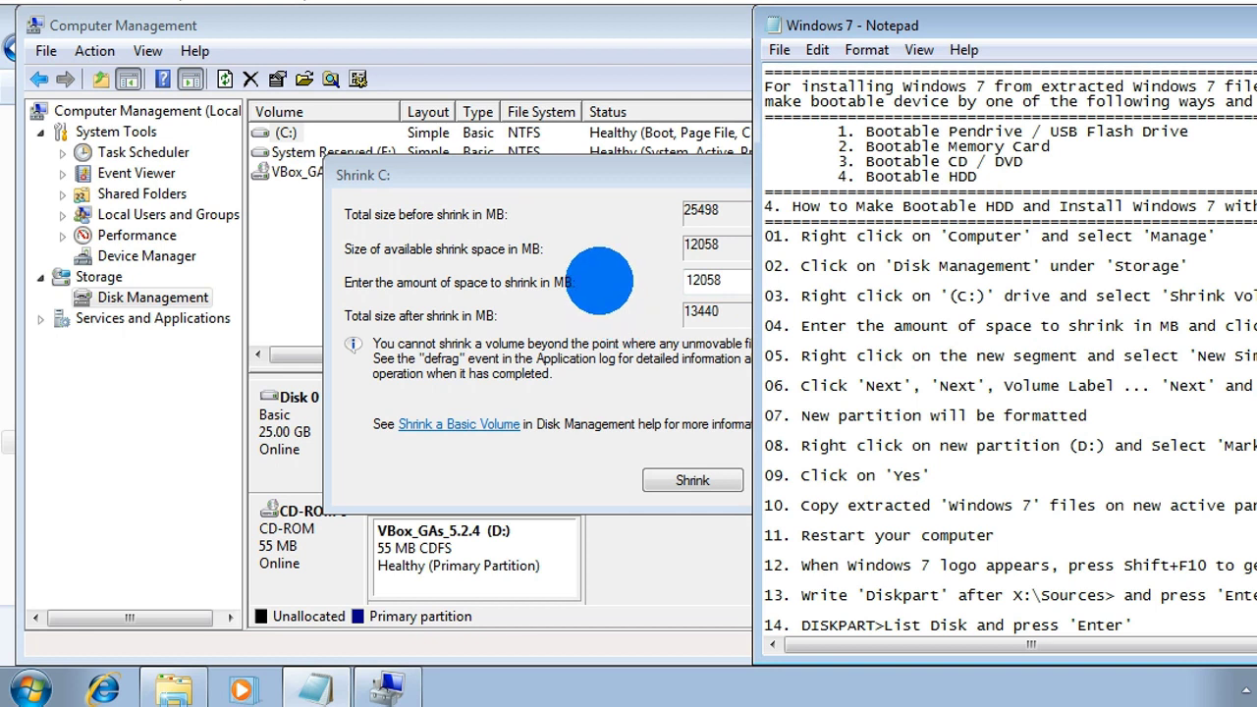
click(667, 283)
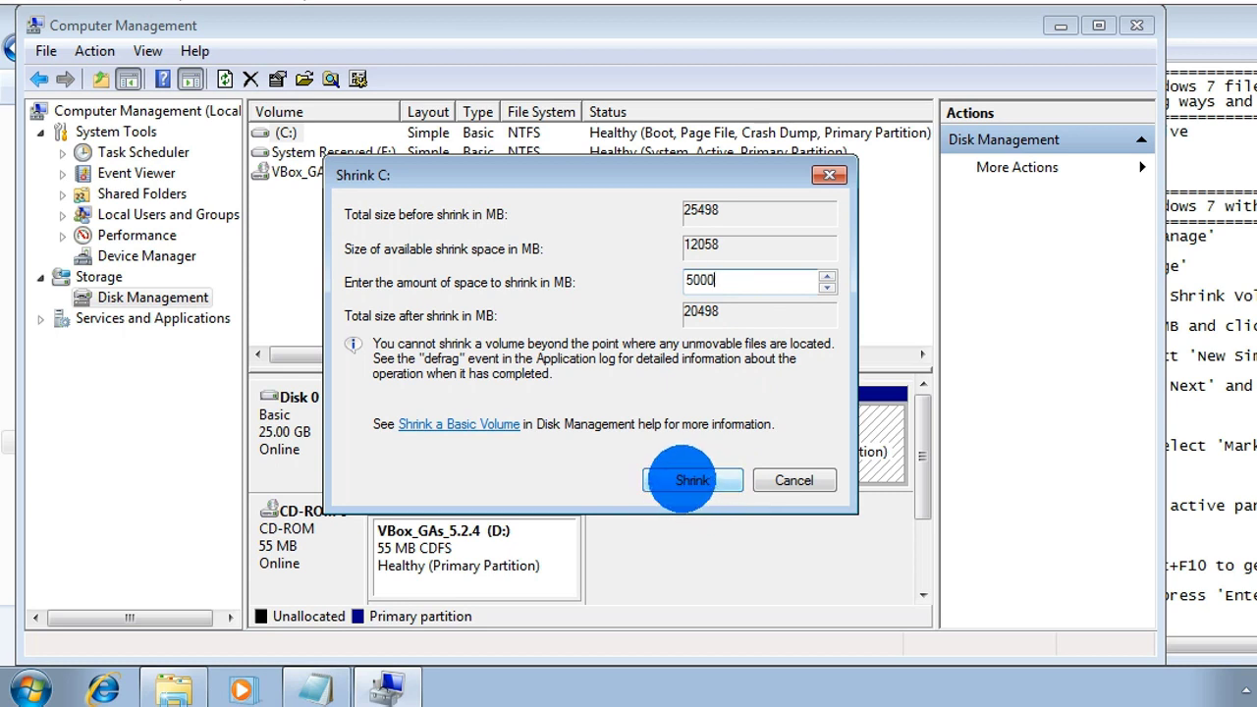
click(691, 479)
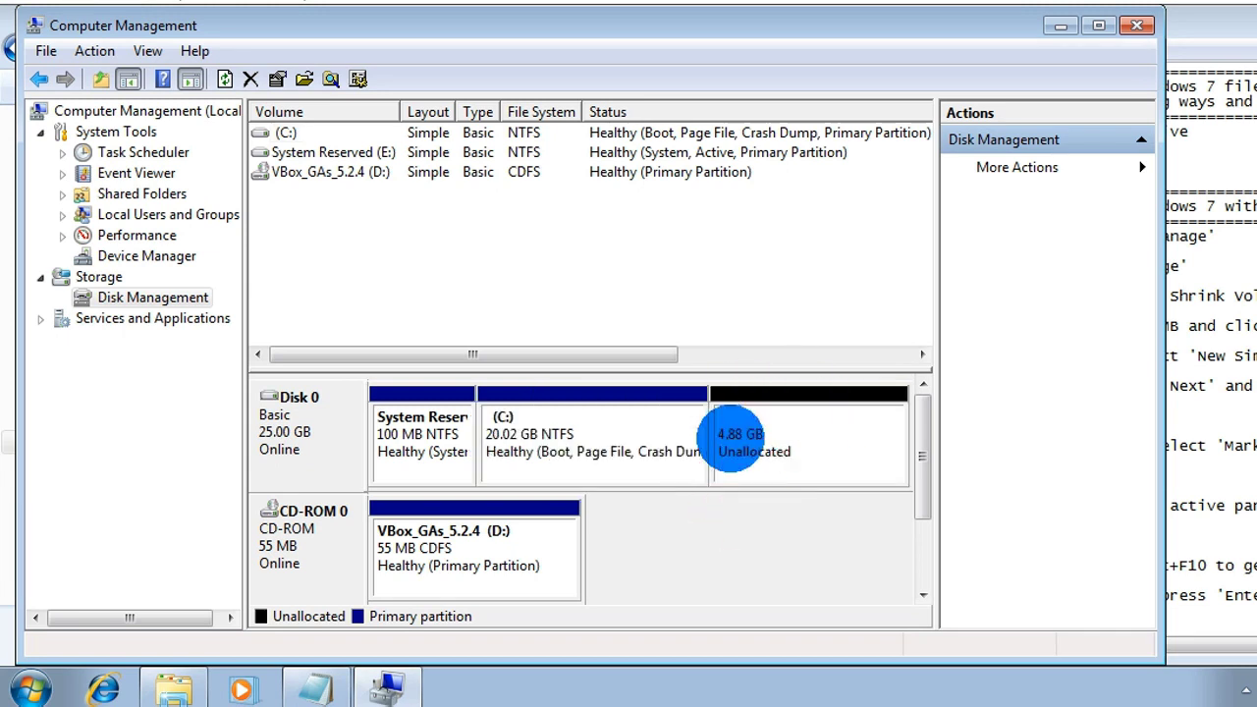
Start a new simple volume in the unallocated space of Disk 0, with a size of 4999 MB and drive letter F.
click(1246, 385)
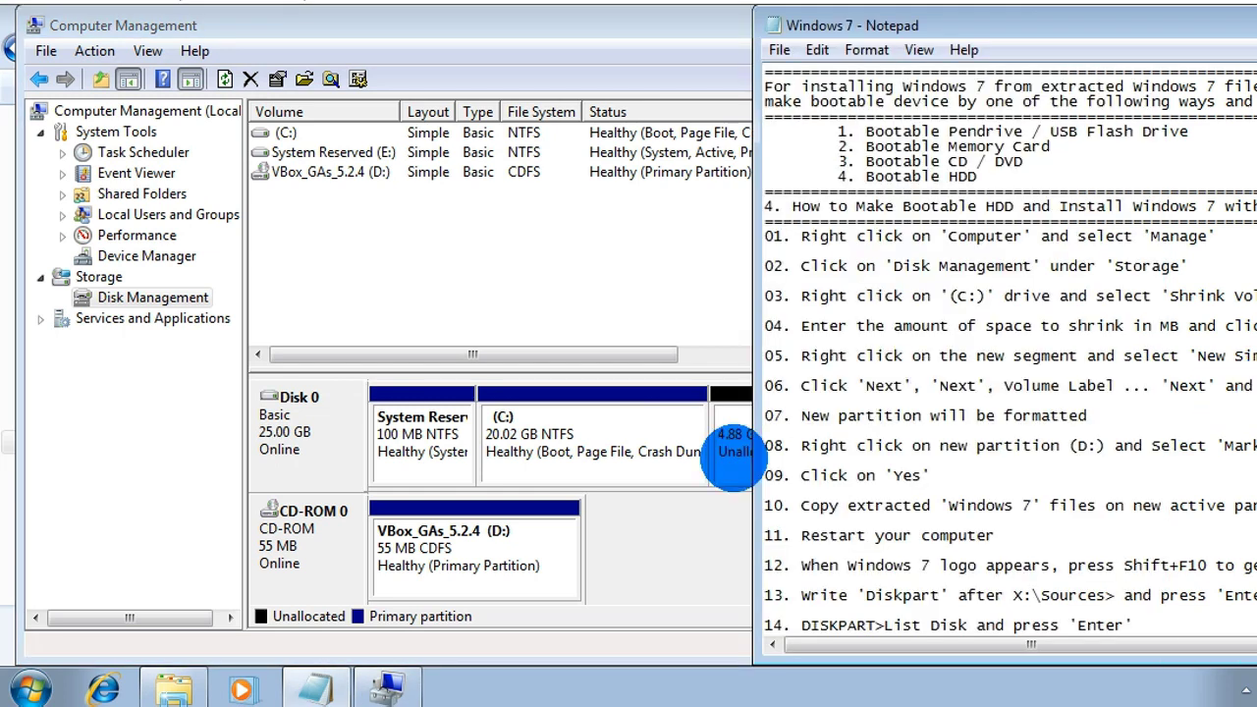
click(726, 466)
right_click(778, 441)
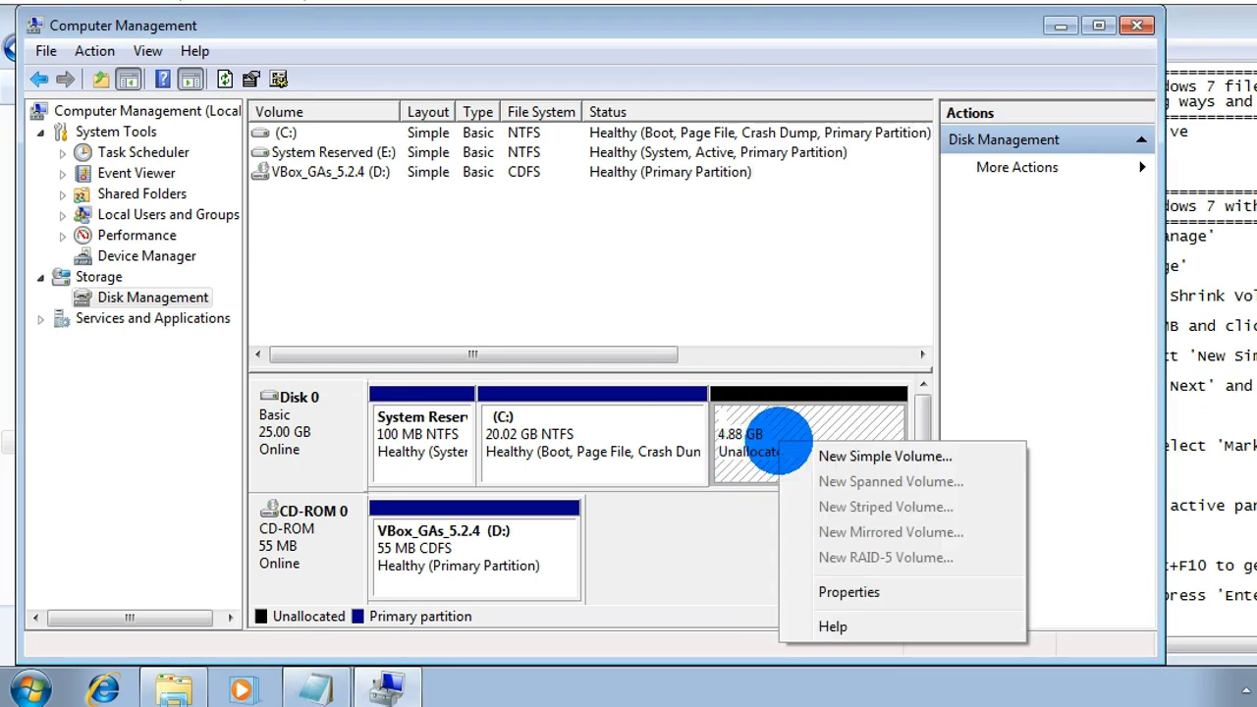
click(874, 455)
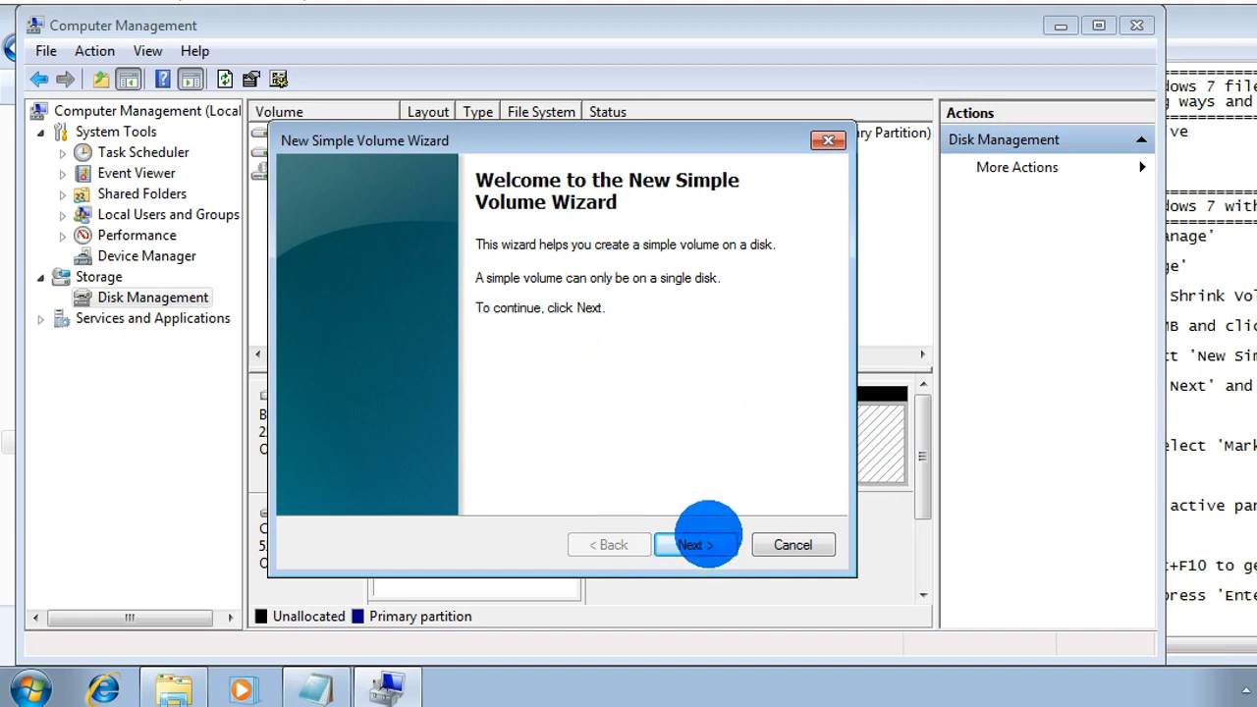
click(690, 542)
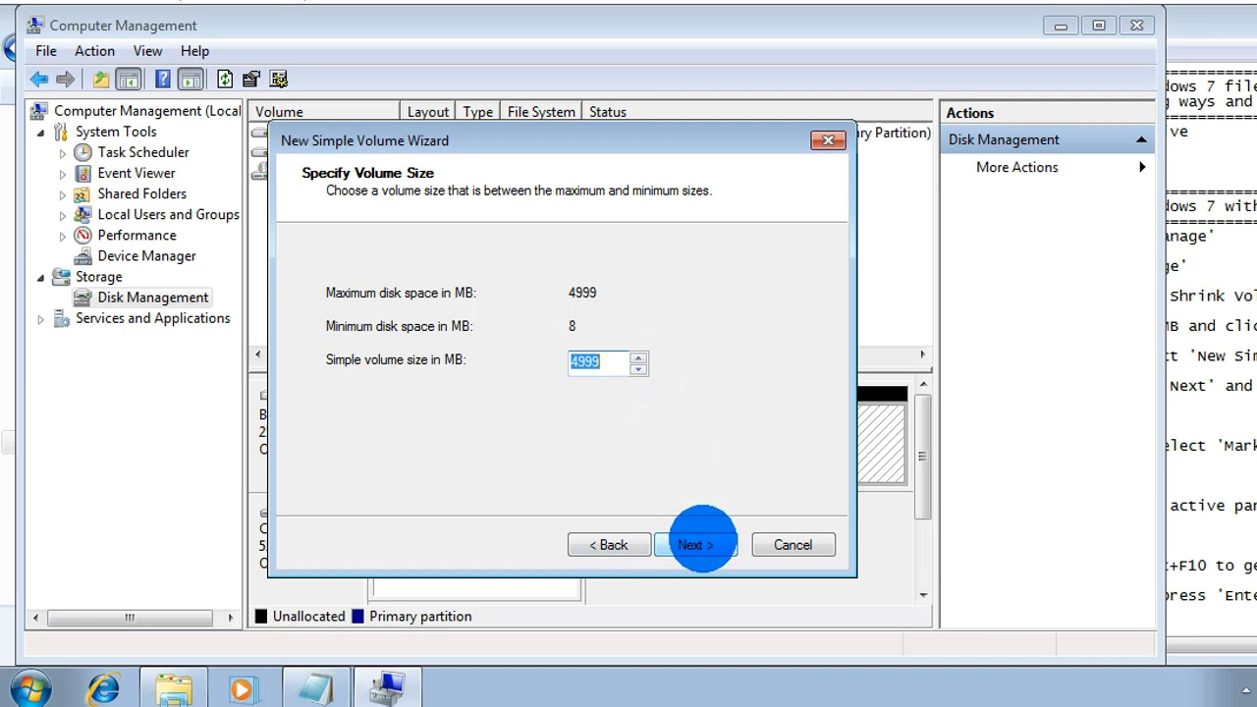
click(699, 543)
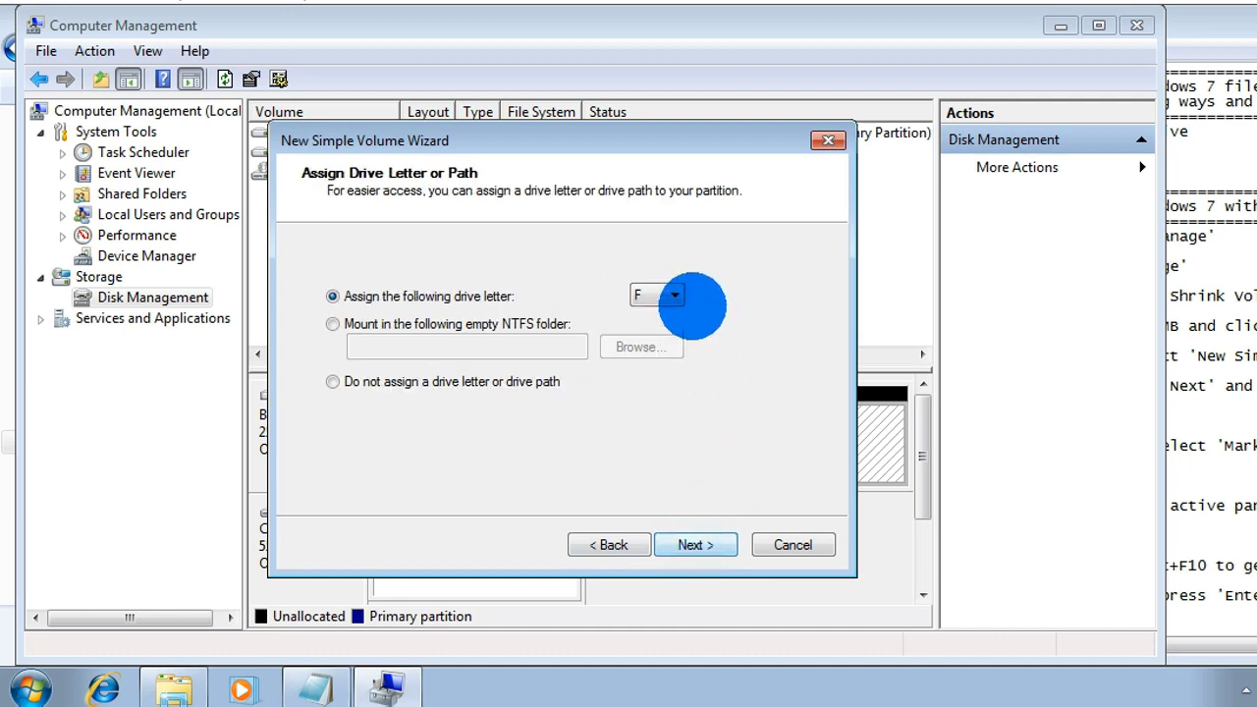
drag(420, 140, 1066, 117)
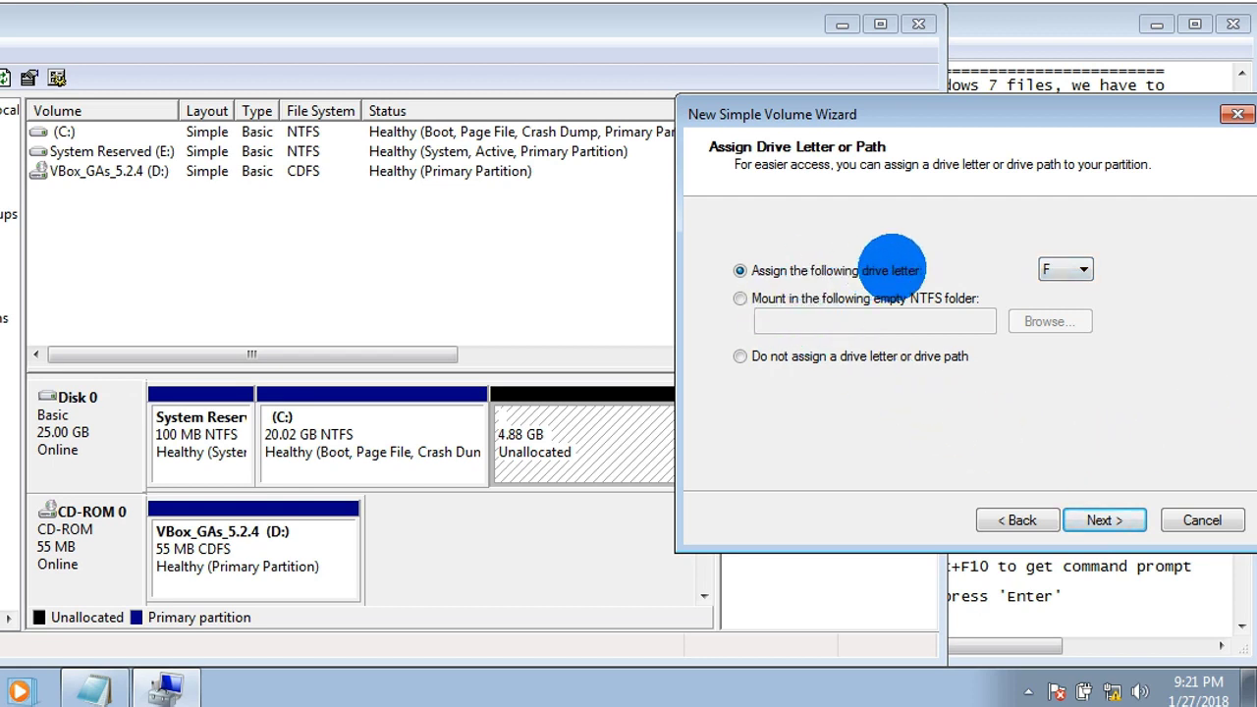
click(1106, 520)
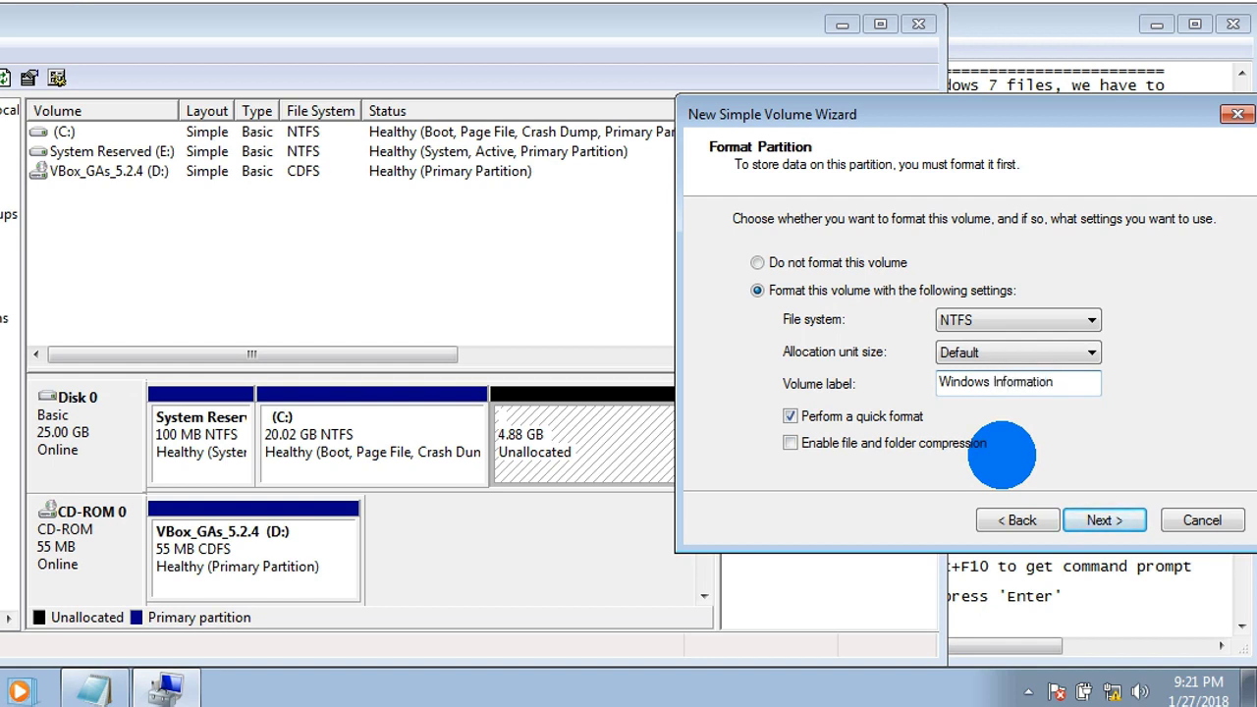
Quick-format the new volume as NTFS with default allocation unit size and the label Windows Information, and finish the wizard.
click(982, 352)
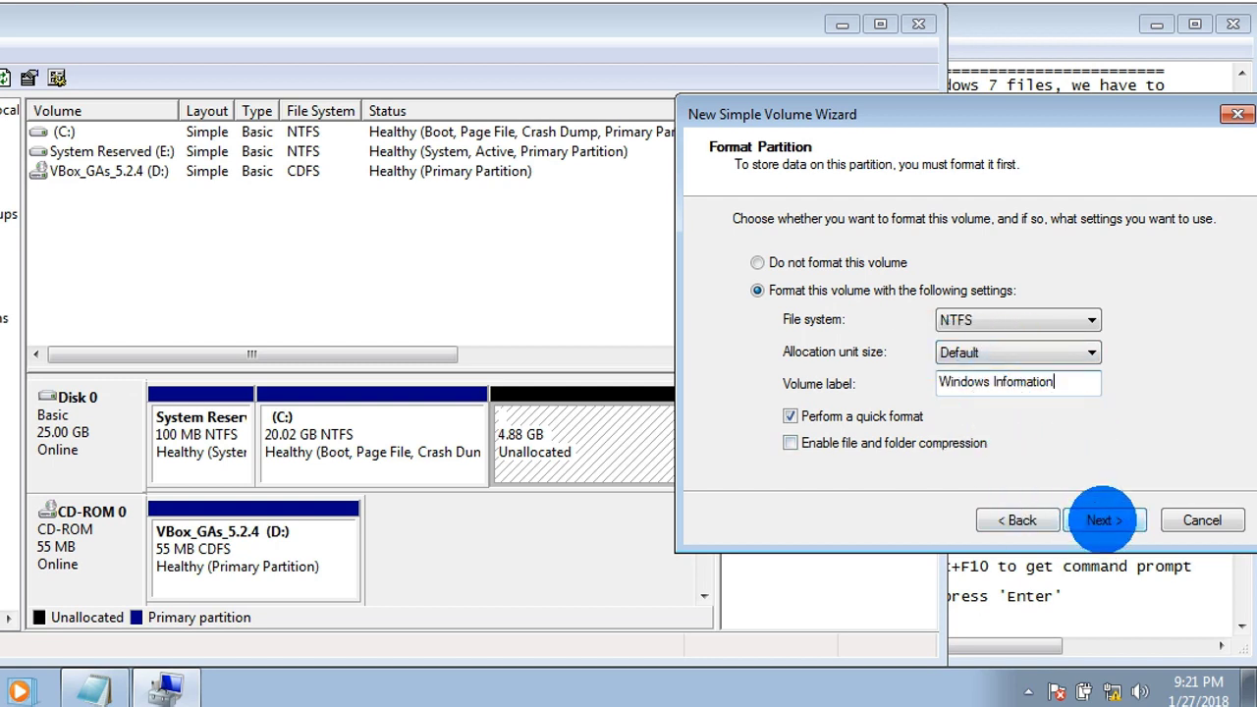
click(1102, 521)
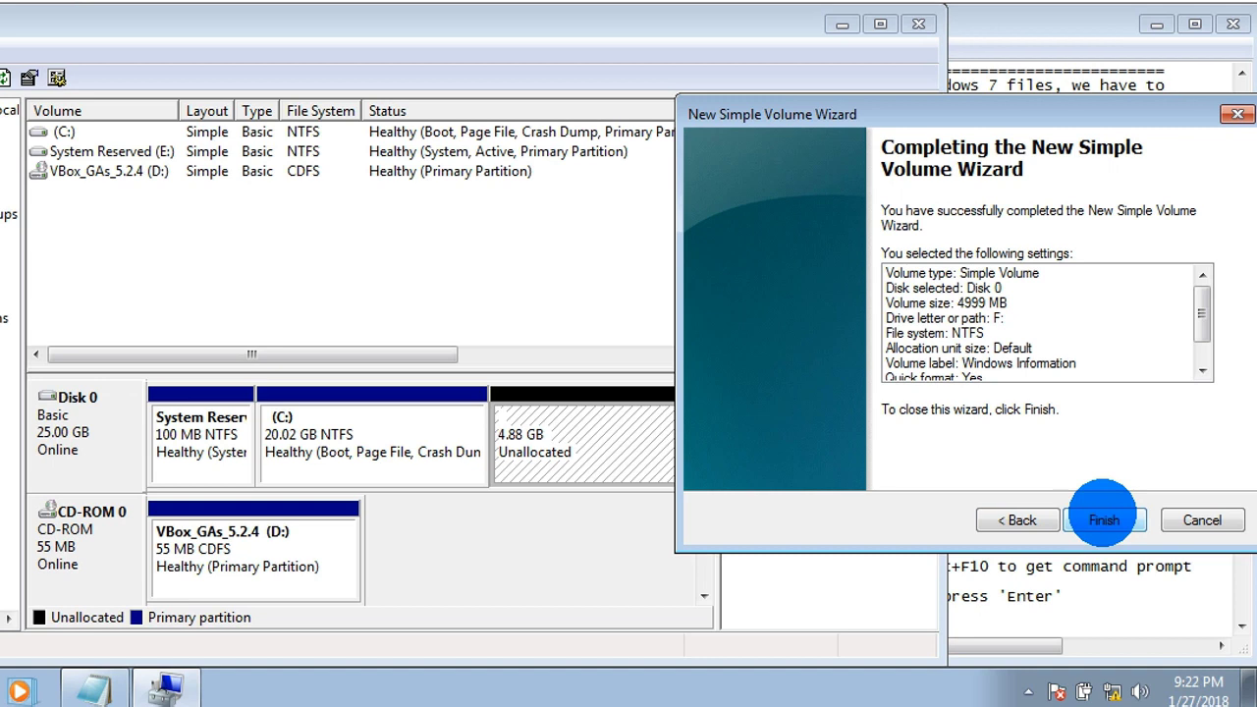
click(1103, 519)
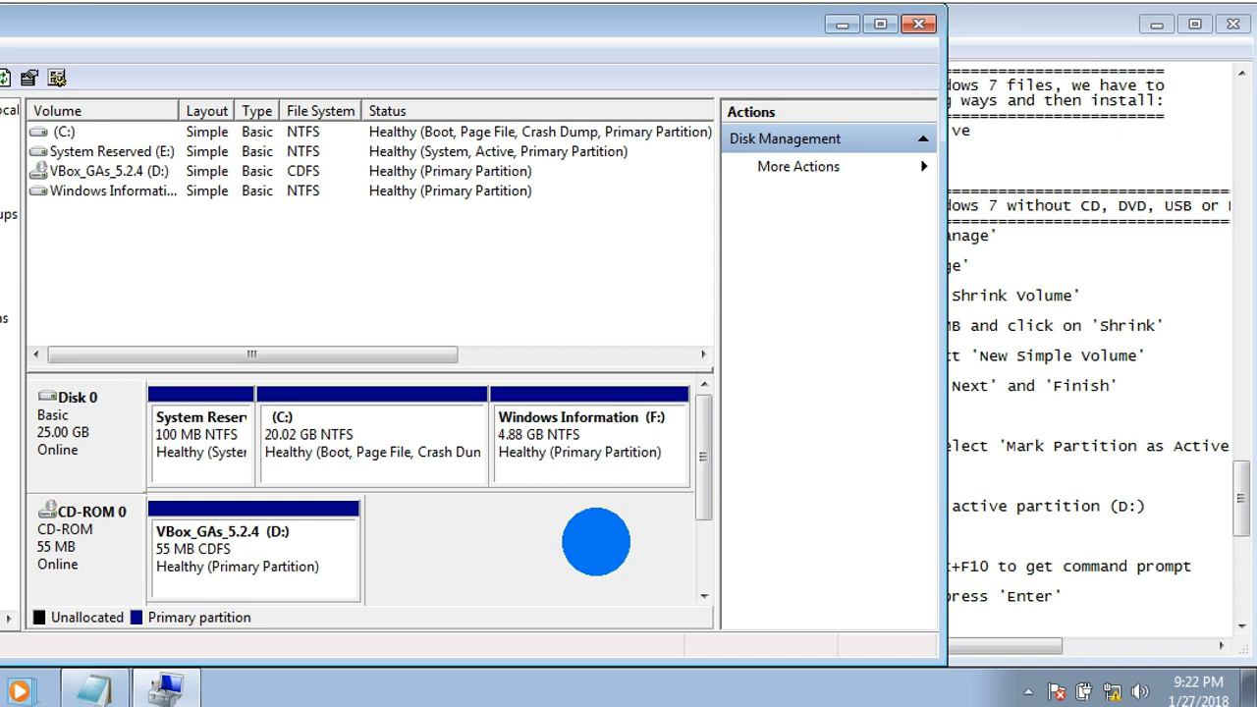
Change the partition letter in instruction 08 of the Windows 7 notes to F.
click(968, 384)
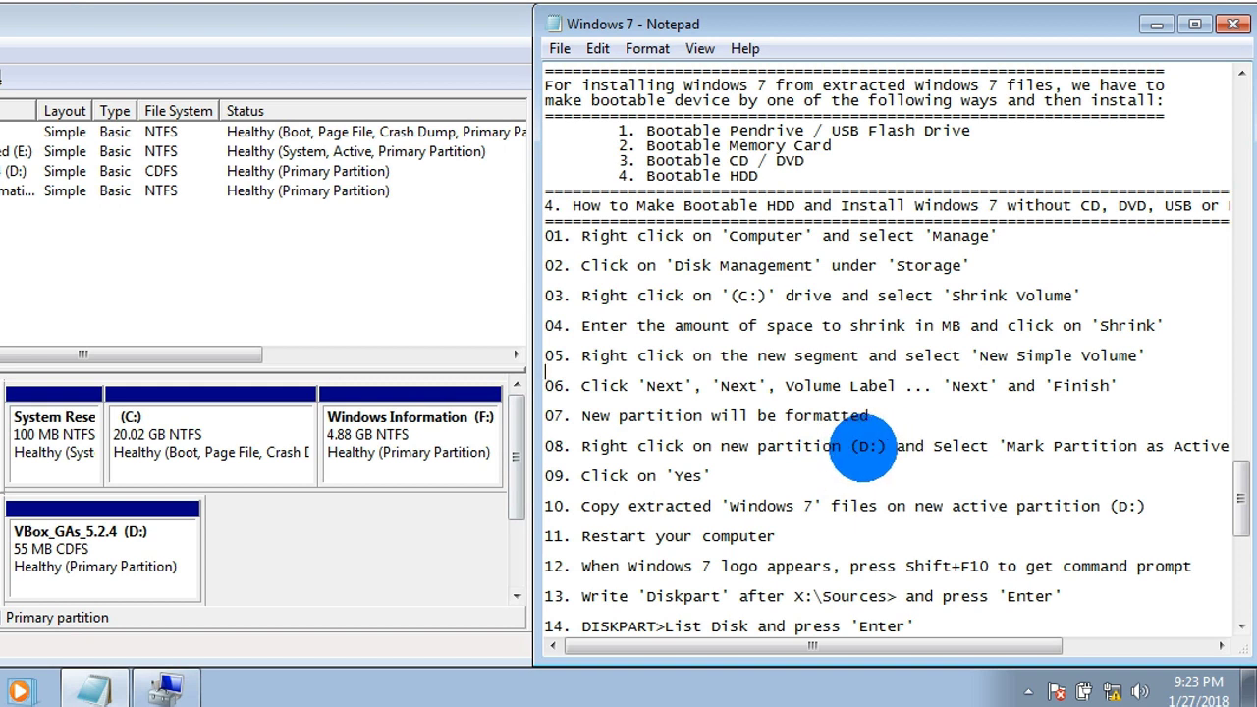
double_click(866, 446)
text(F)
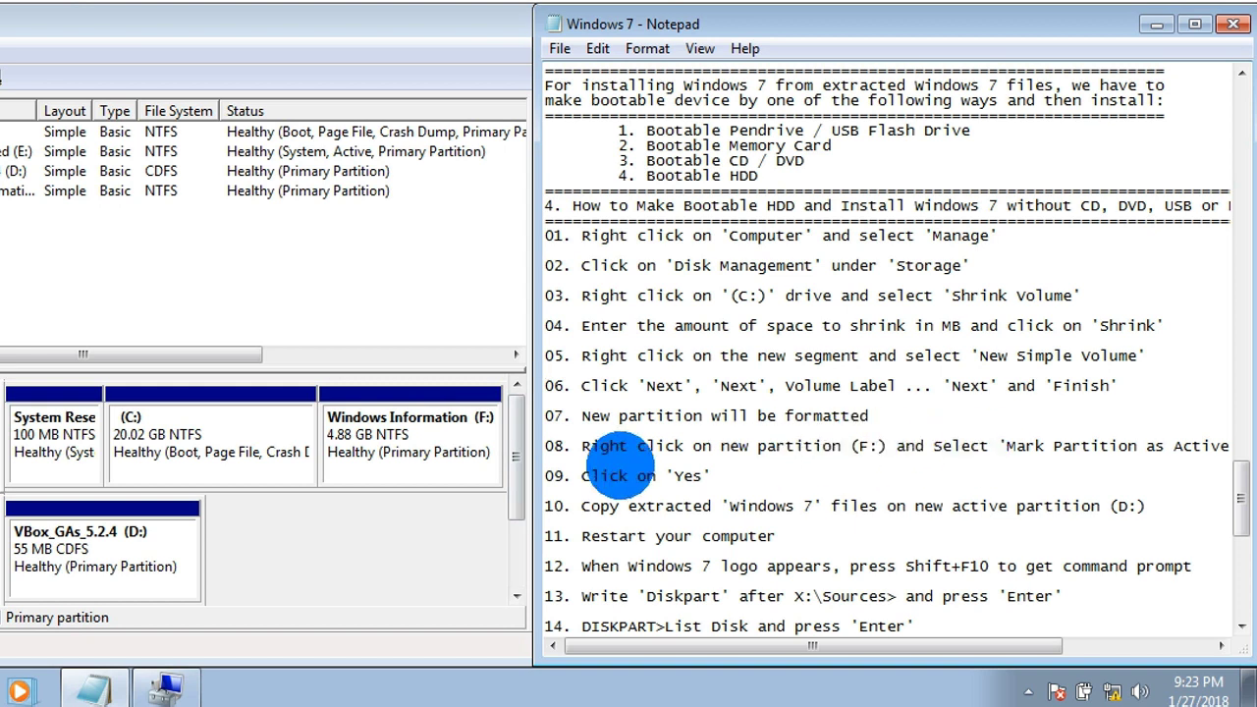
Mark the Windows Information (F:) partition as active and change the partition letter in instruction 10 of the notes to F.
click(424, 442)
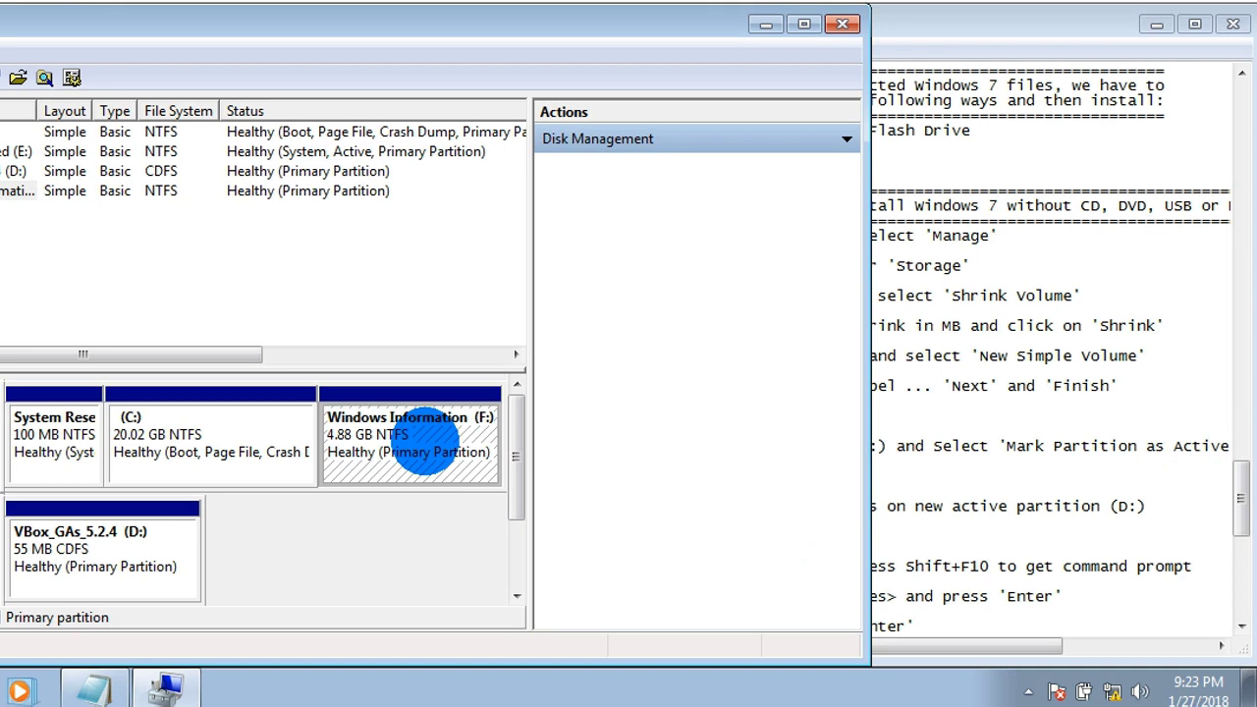
right_click(424, 442)
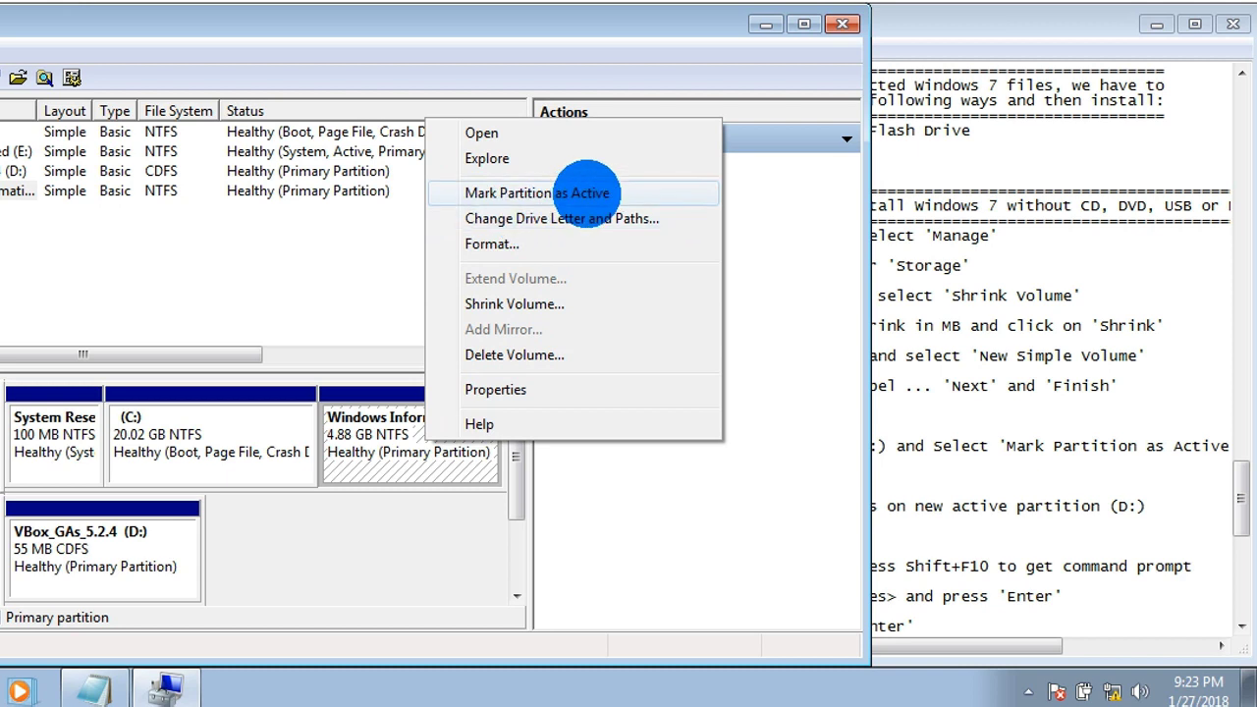
click(589, 193)
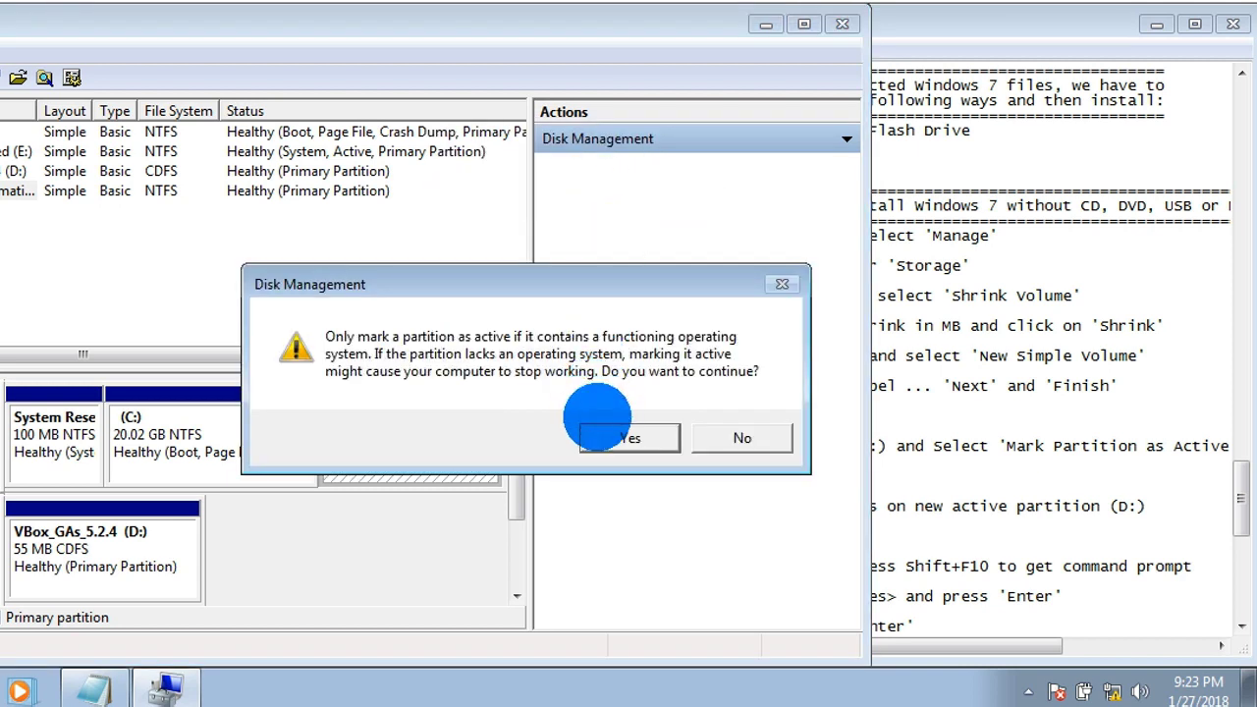
click(630, 438)
click(922, 432)
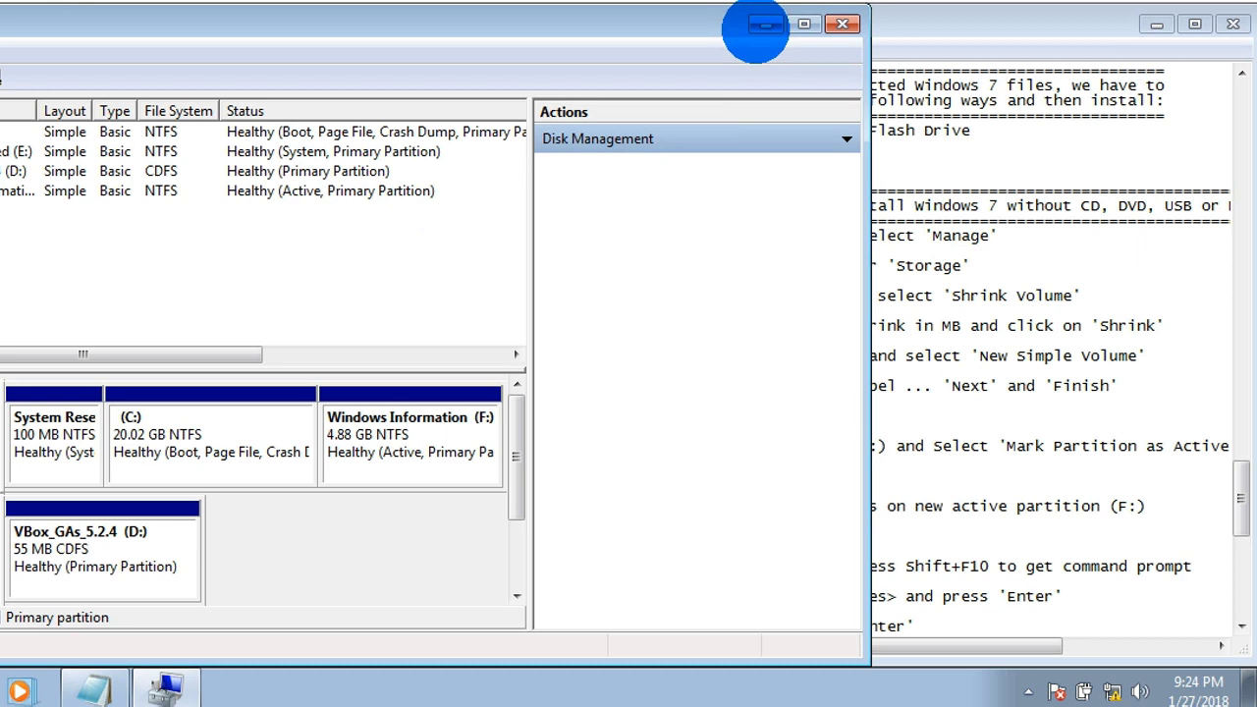
Minimize Computer Management, dismiss the AutoPlay prompt for the new drive and bring the Computer window to the front.
click(765, 24)
drag(449, 50, 485, 187)
click(462, 326)
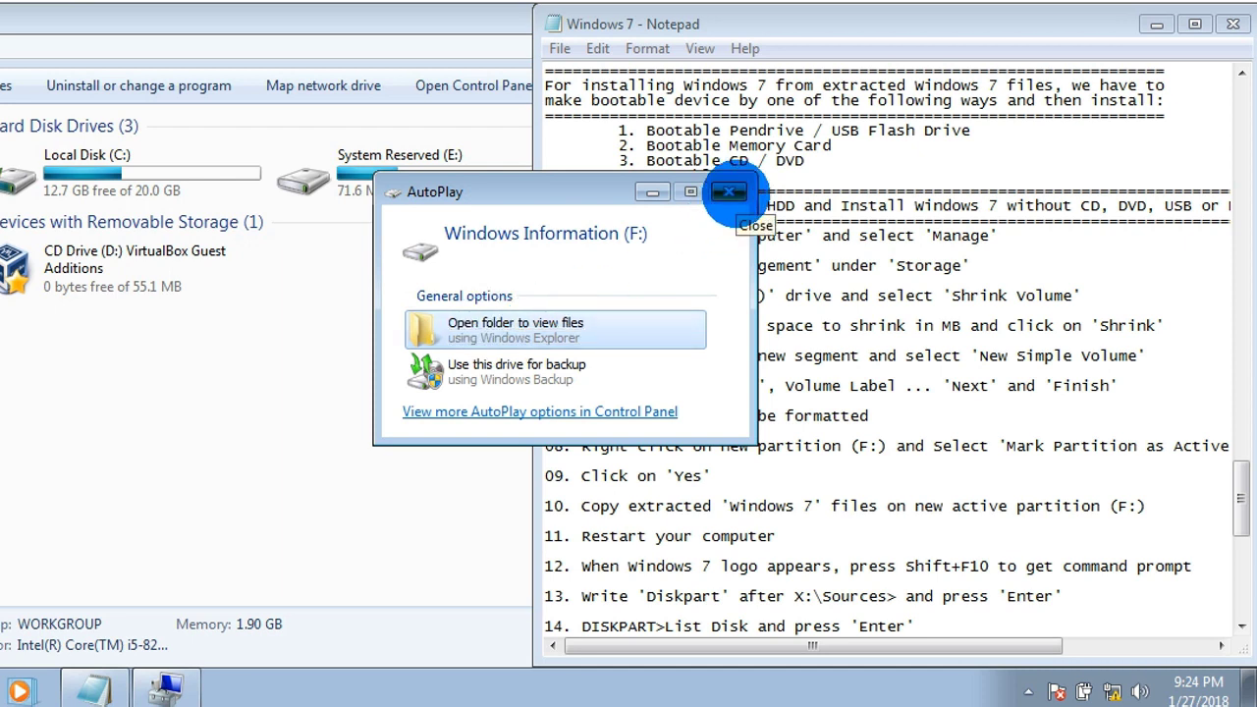
click(728, 191)
click(457, 298)
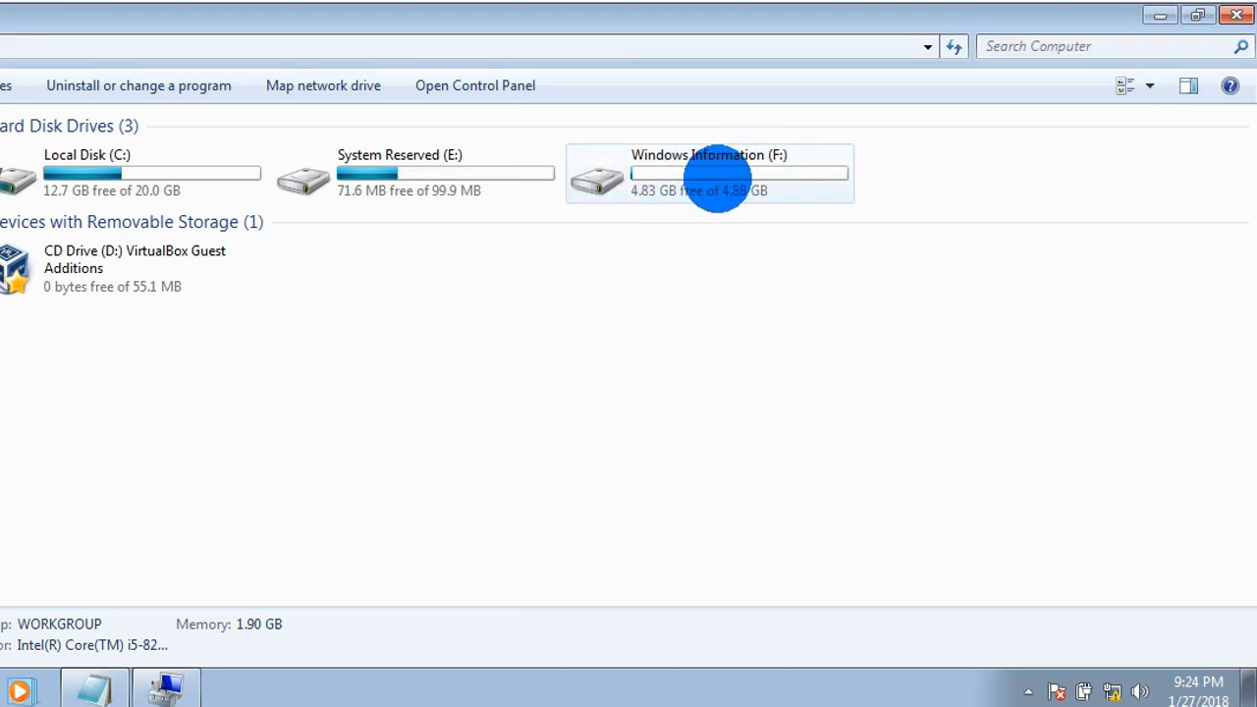
Copy all the extracted files and folders inside the Windows 7 folder of the \\Vboxsvr\vb network share.
click(90, 687)
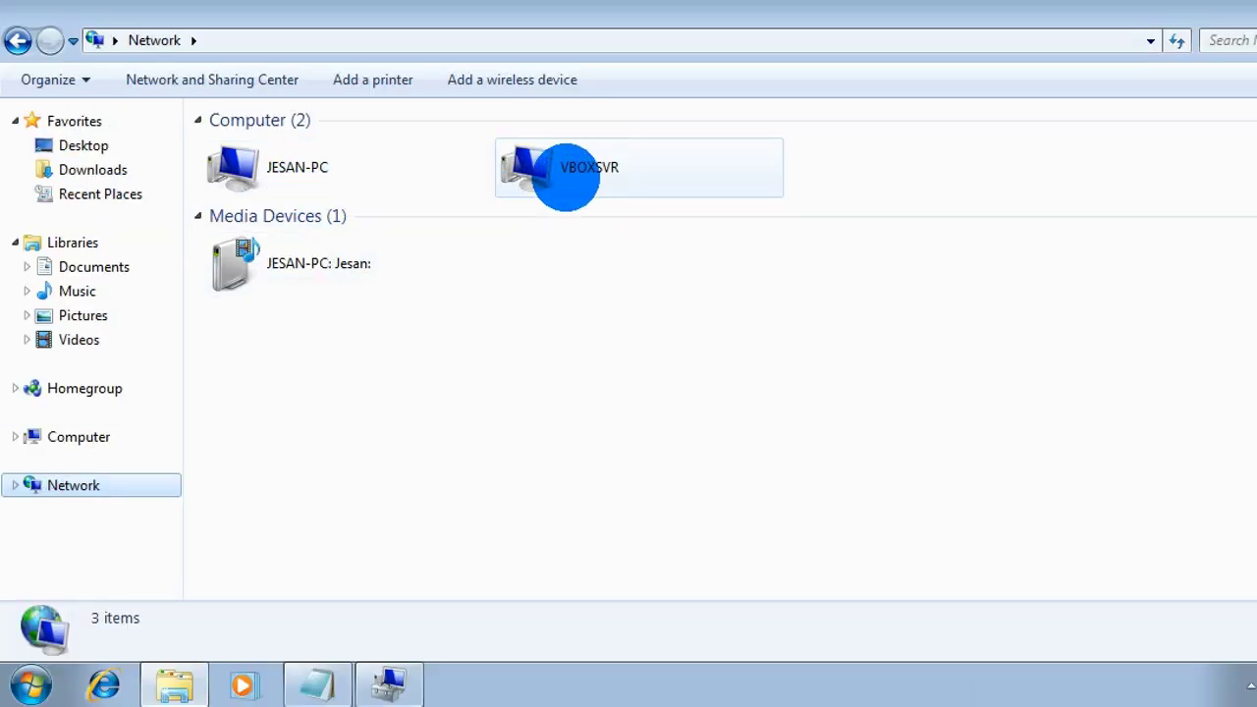
double_click(565, 178)
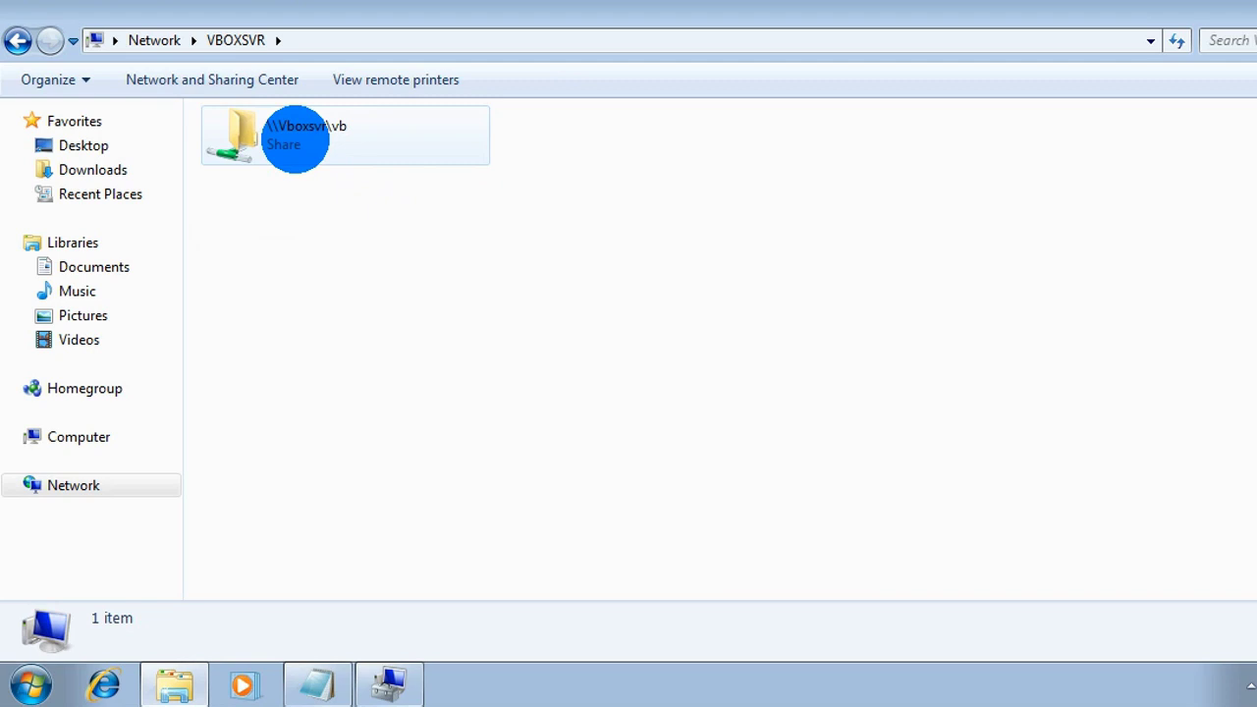
double_click(295, 137)
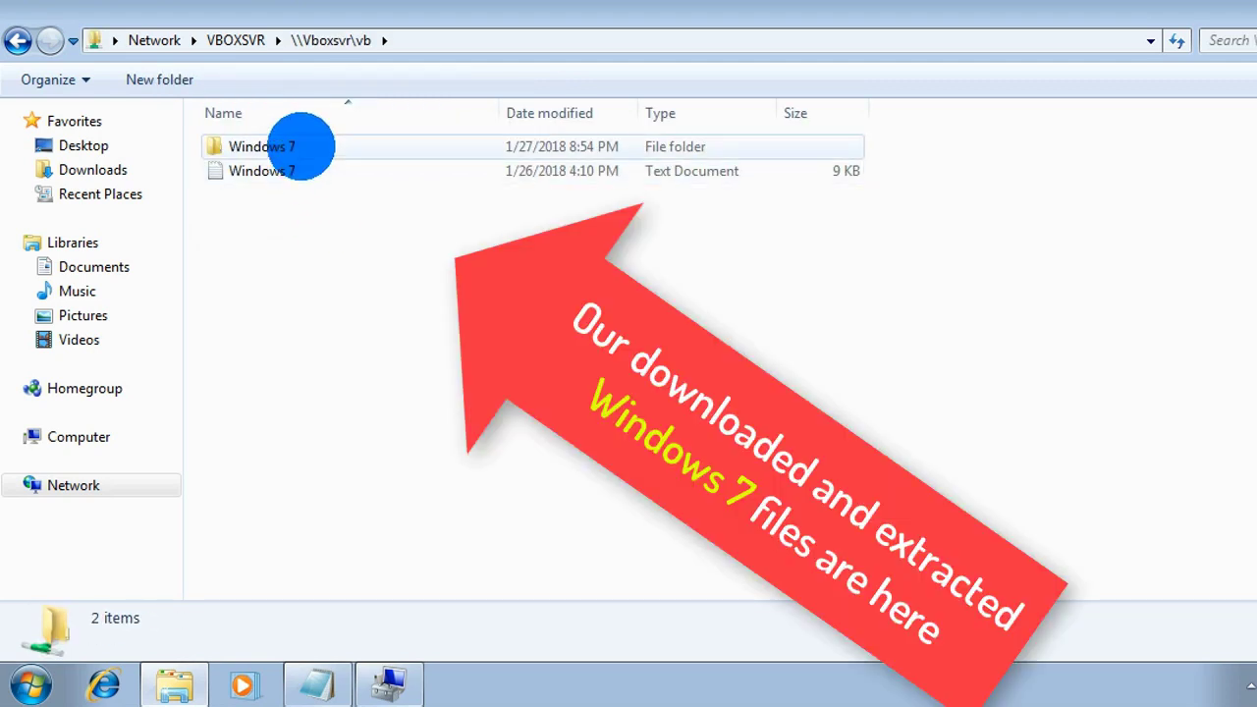
double_click(301, 140)
drag(278, 413, 292, 135)
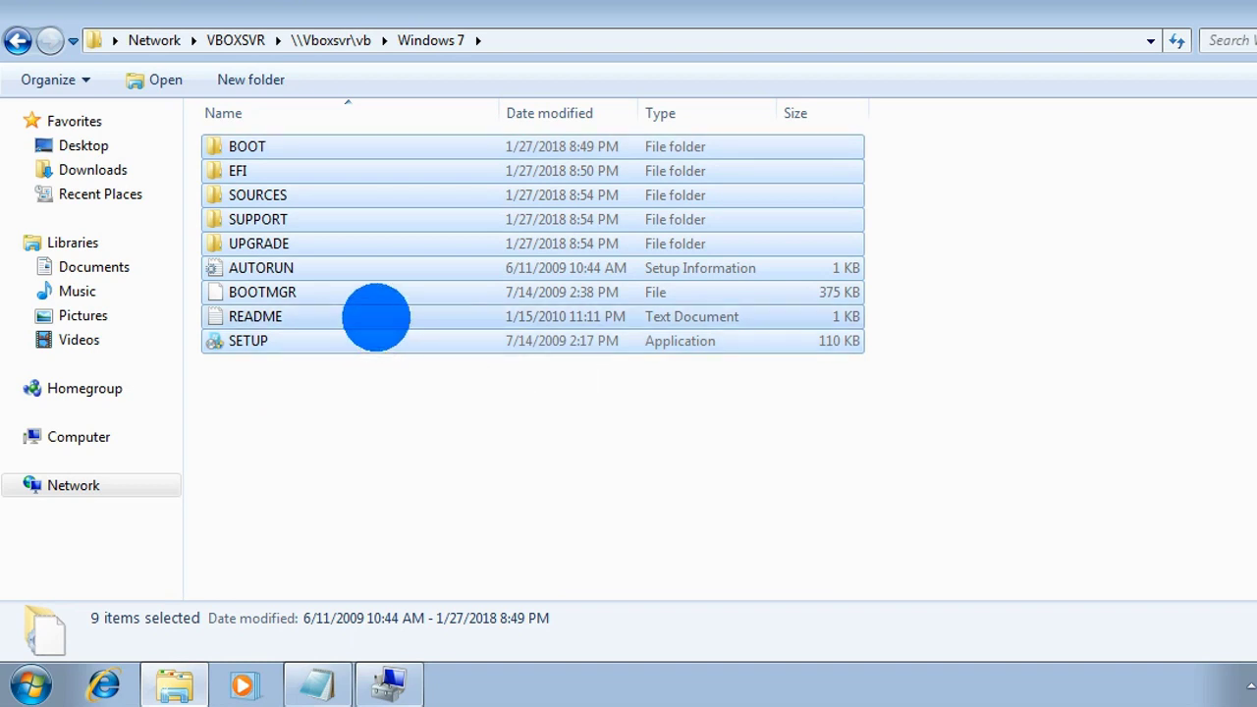
right_click(376, 316)
click(417, 392)
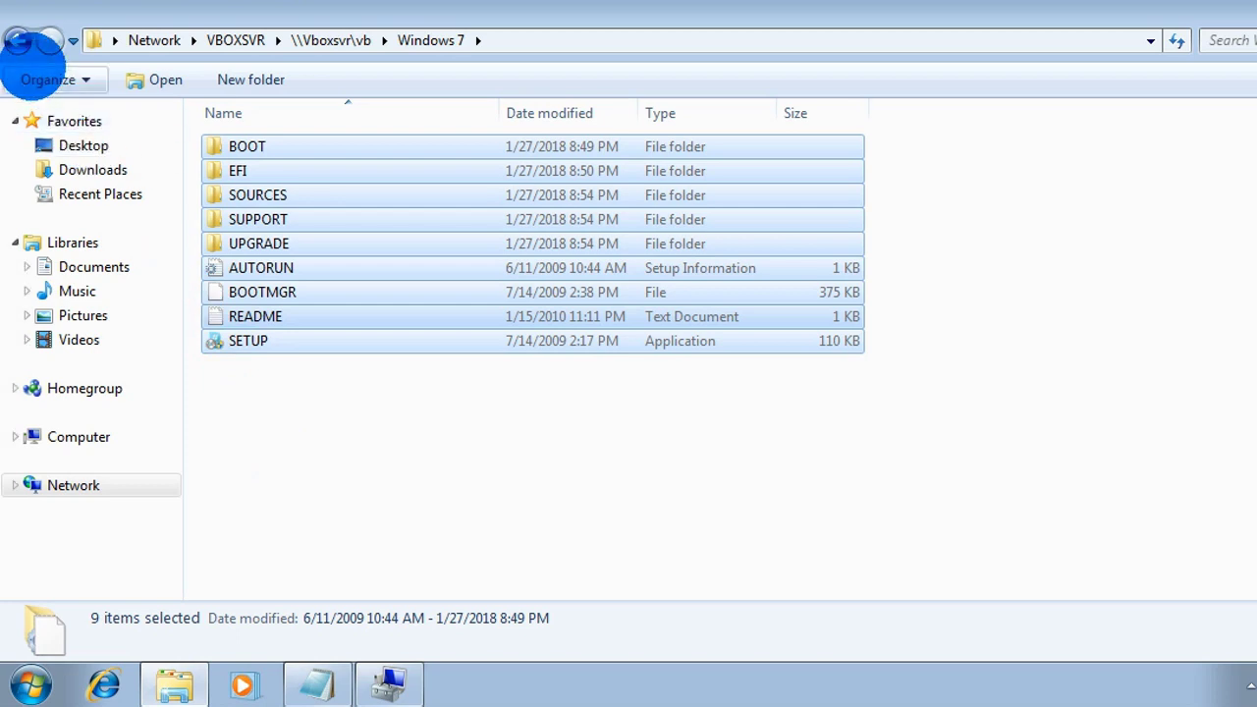
Paste the copied Windows 7 files into the root of the Windows Information (F:) drive and expand the copy progress details.
click(18, 40)
click(17, 41)
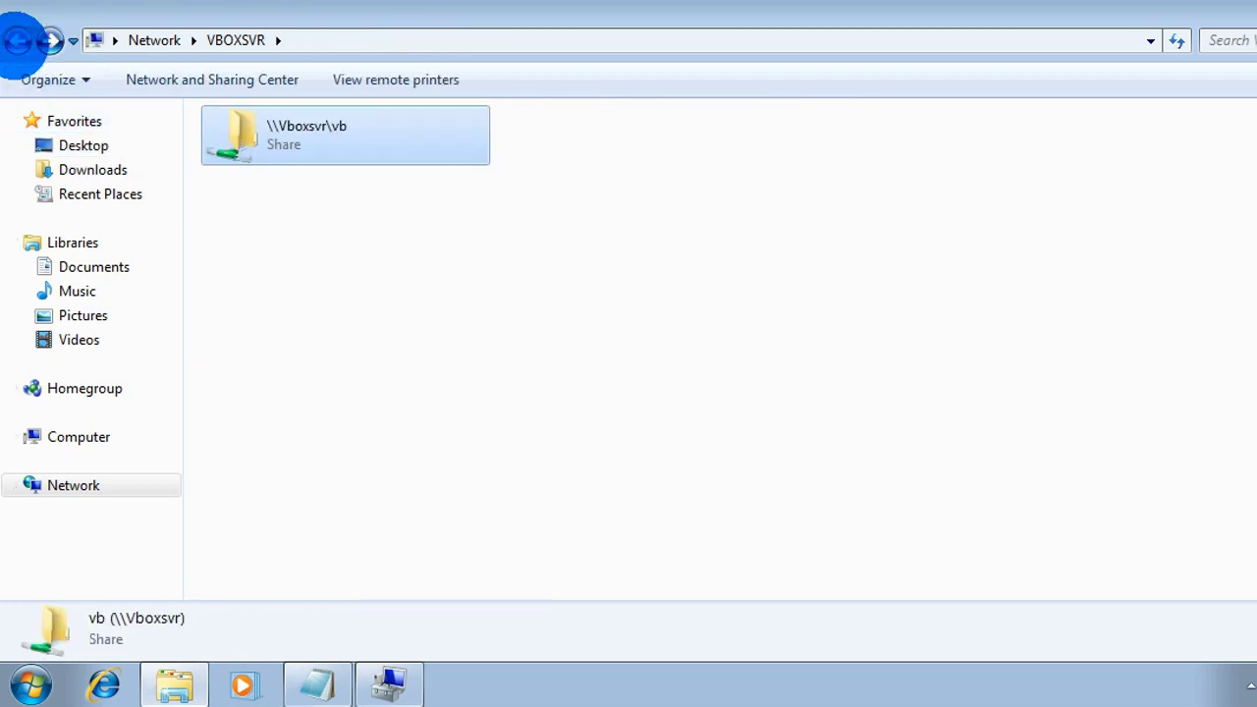
click(18, 40)
click(18, 41)
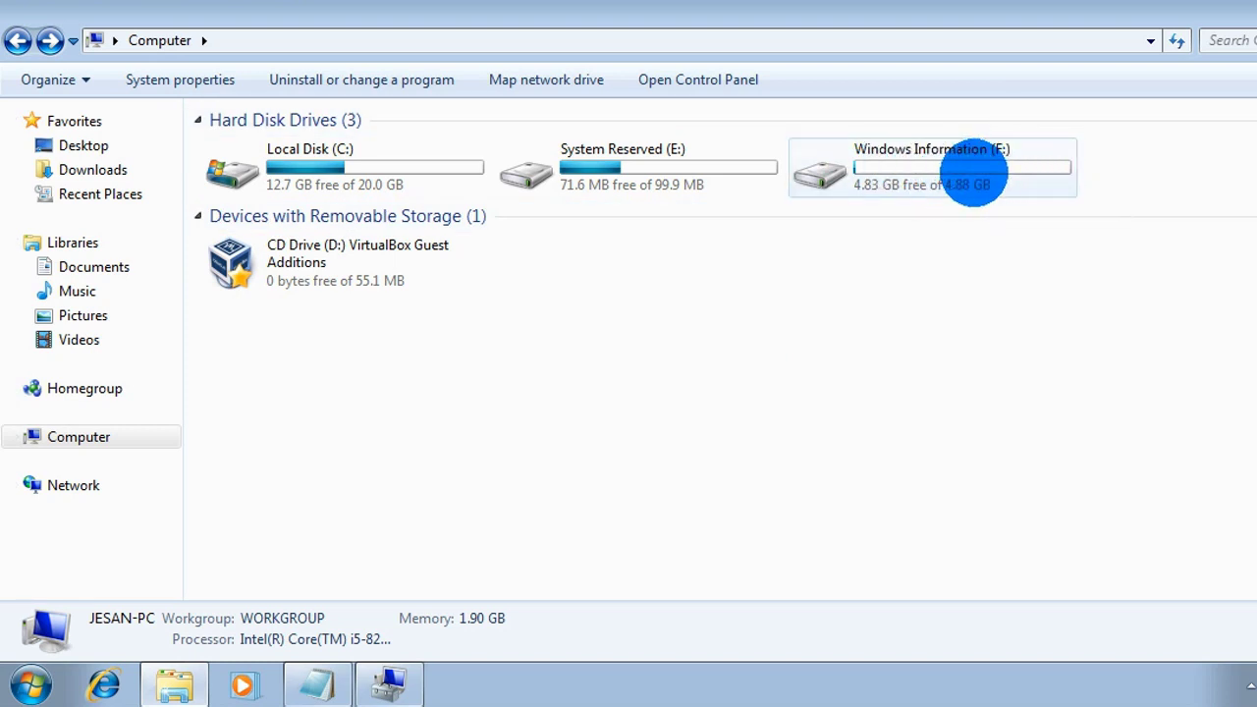
click(972, 174)
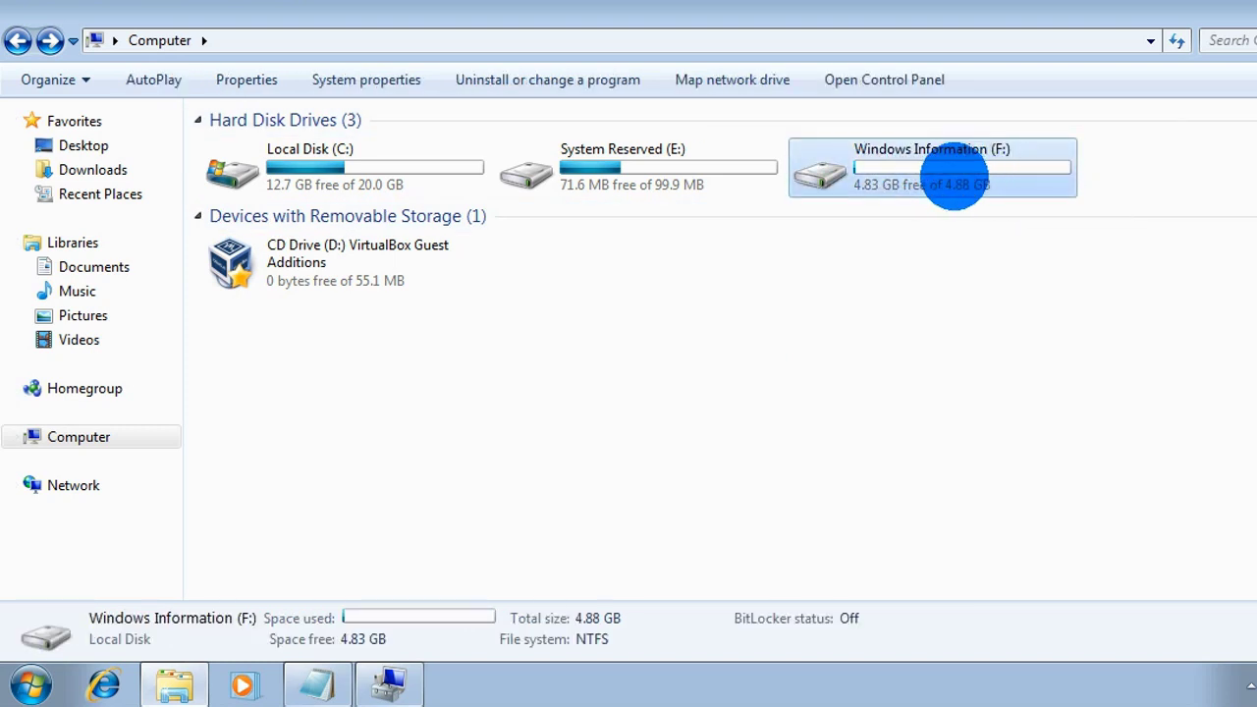
double_click(955, 180)
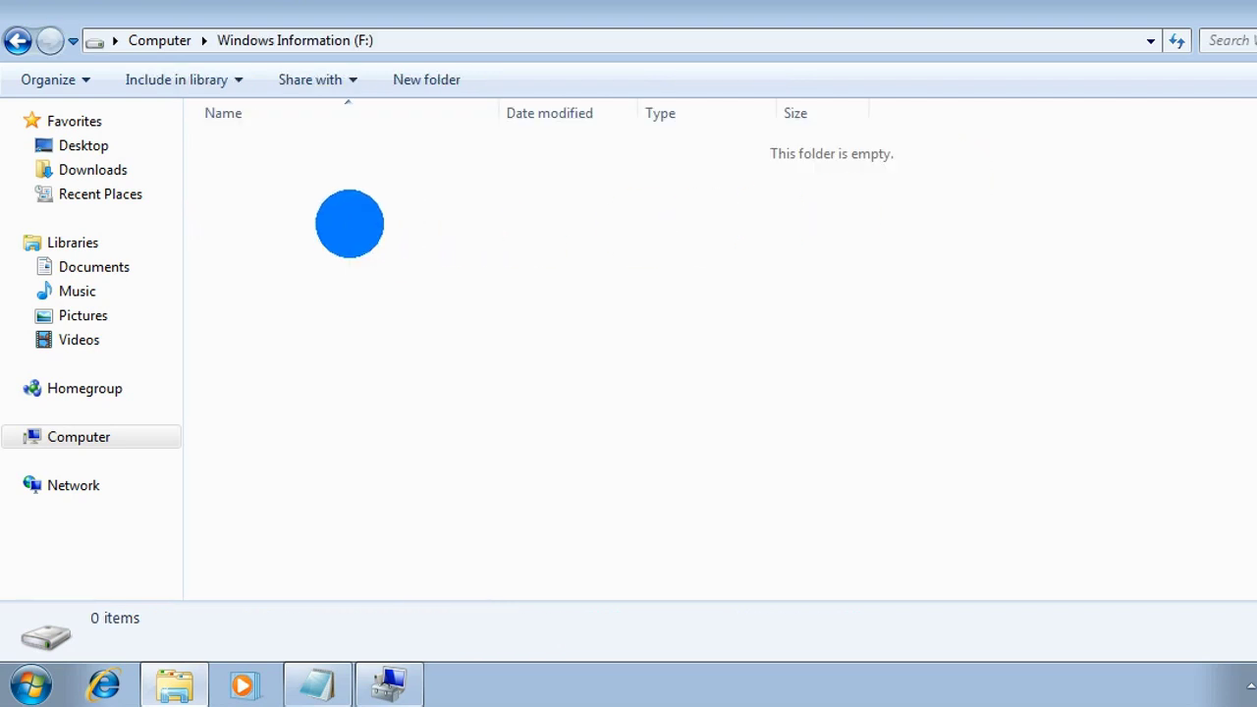
right_click(350, 224)
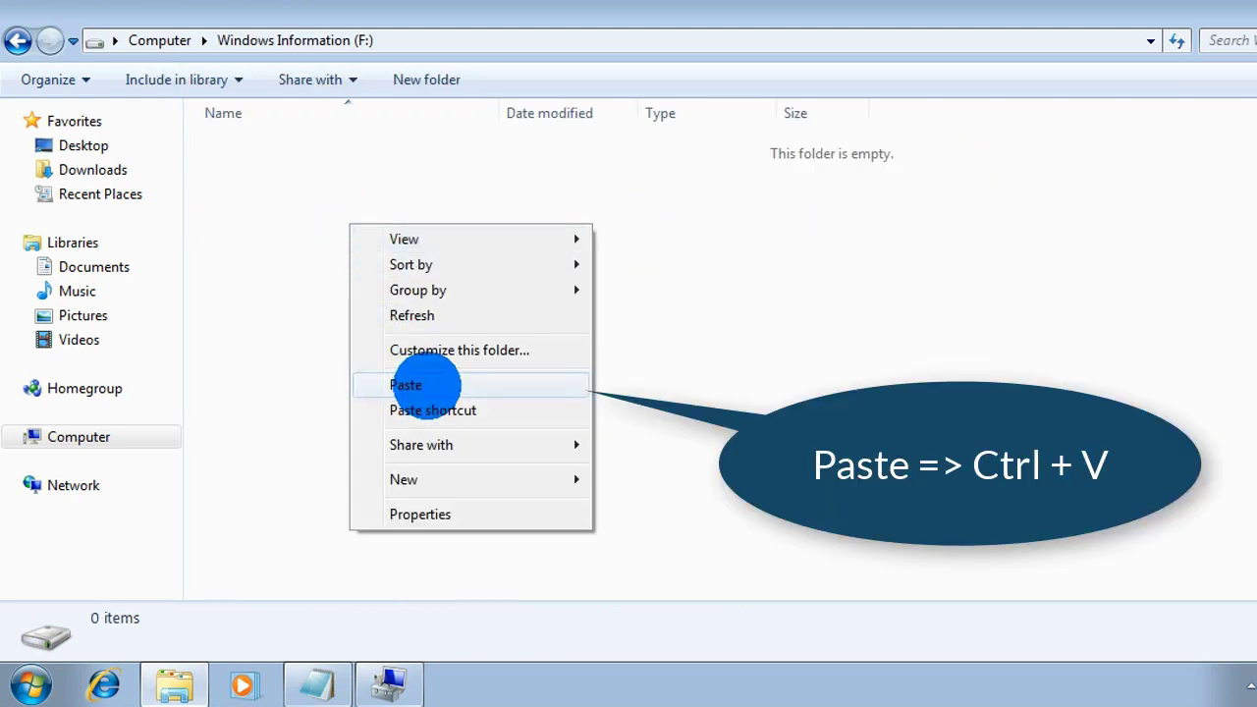
click(426, 385)
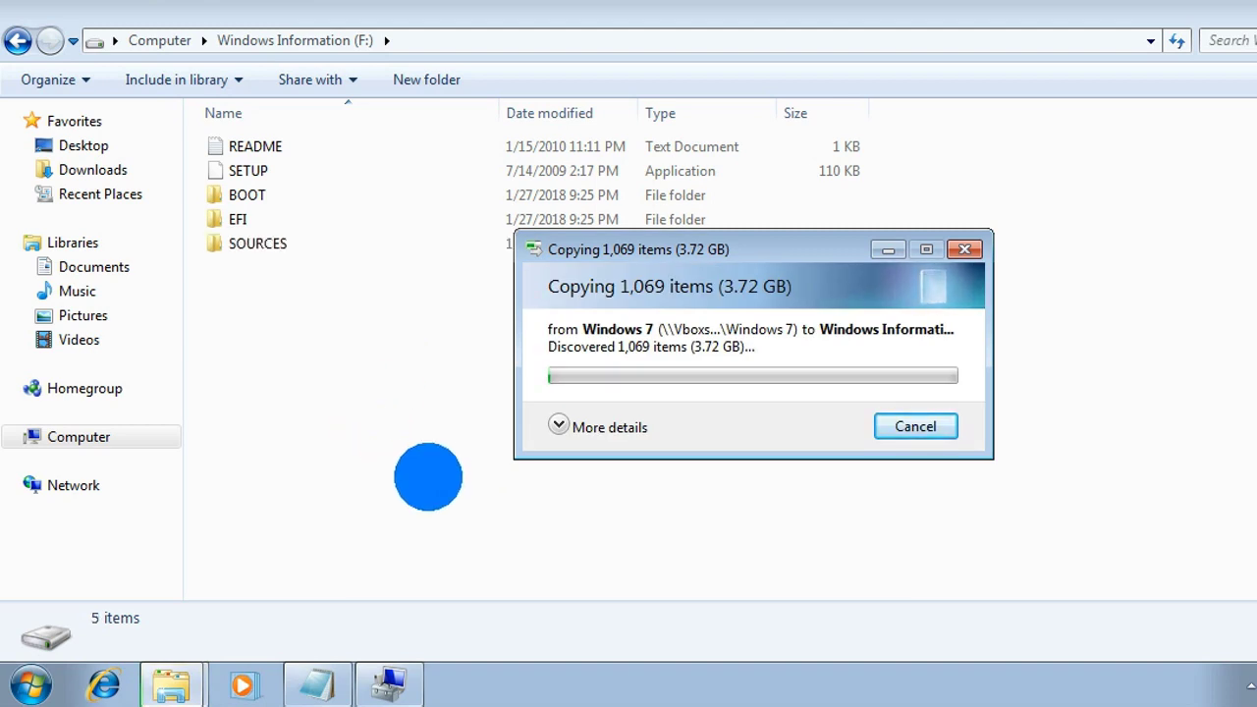
click(558, 424)
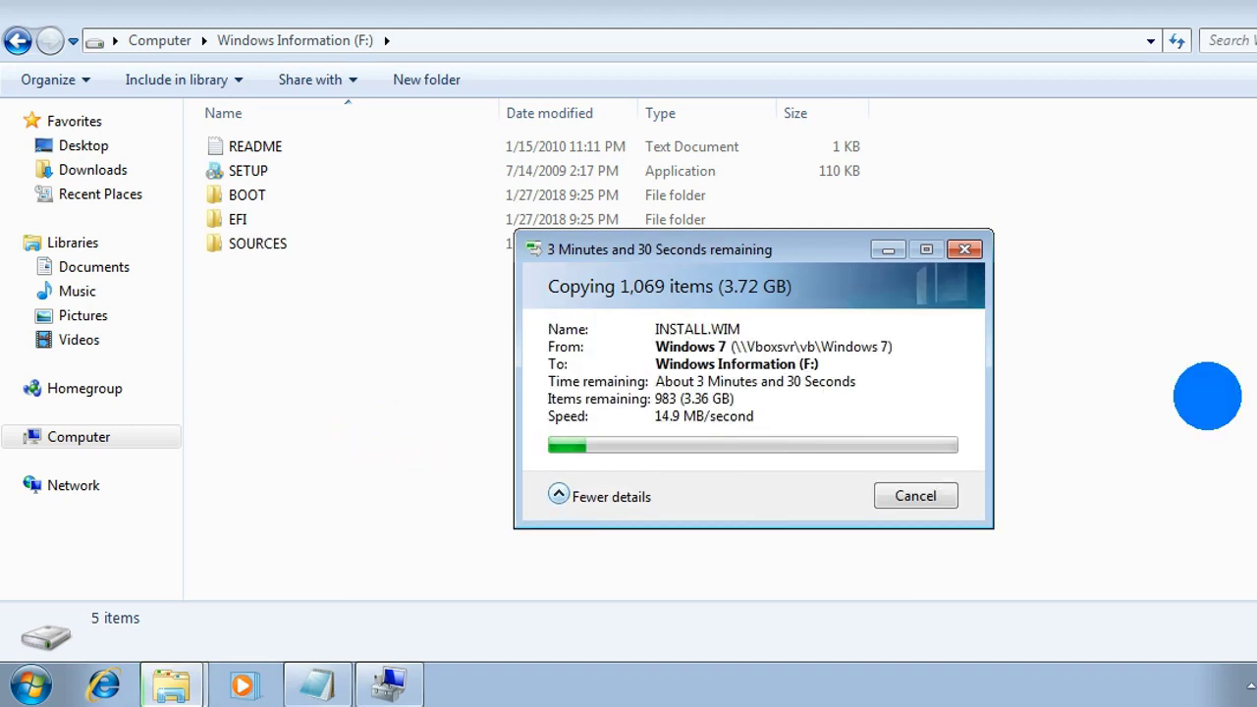
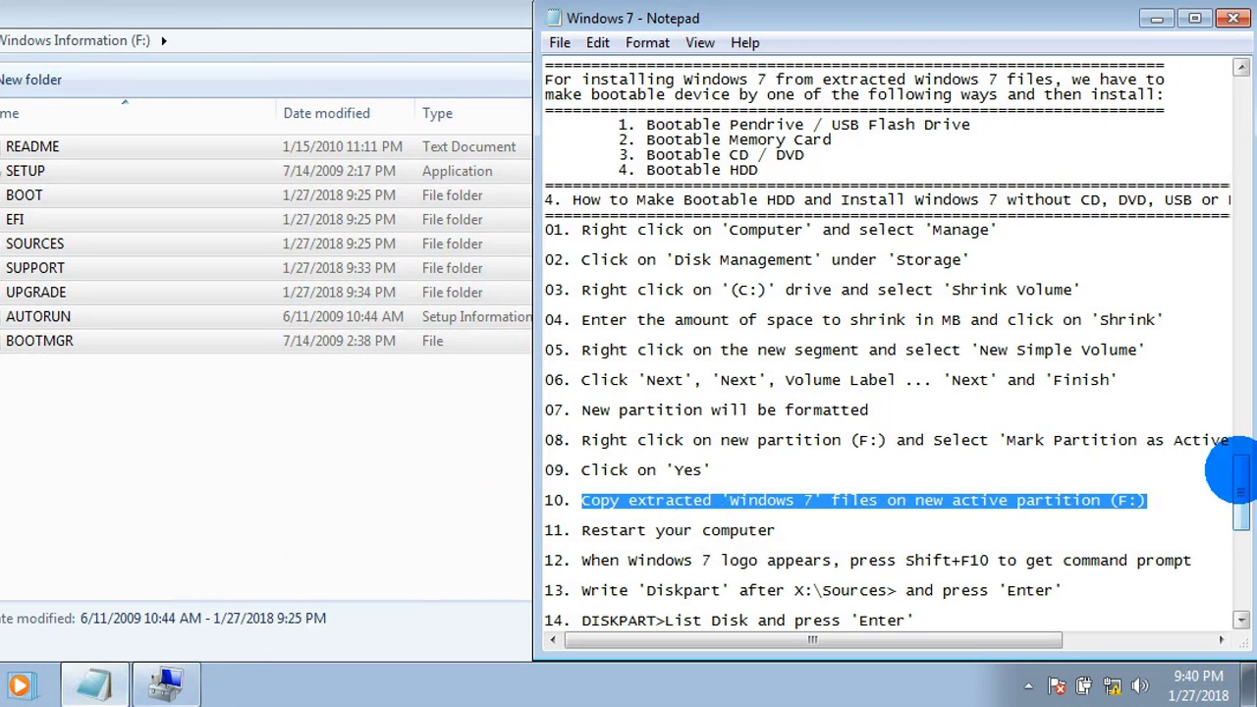
Review the remaining instructions in the Windows 7 notes, highlighting Shift+F10 in 12, the Diskpart command in 13 and List Disk in 14.
scroll(1229, 533, down, 5)
scroll(1218, 537, down, 1)
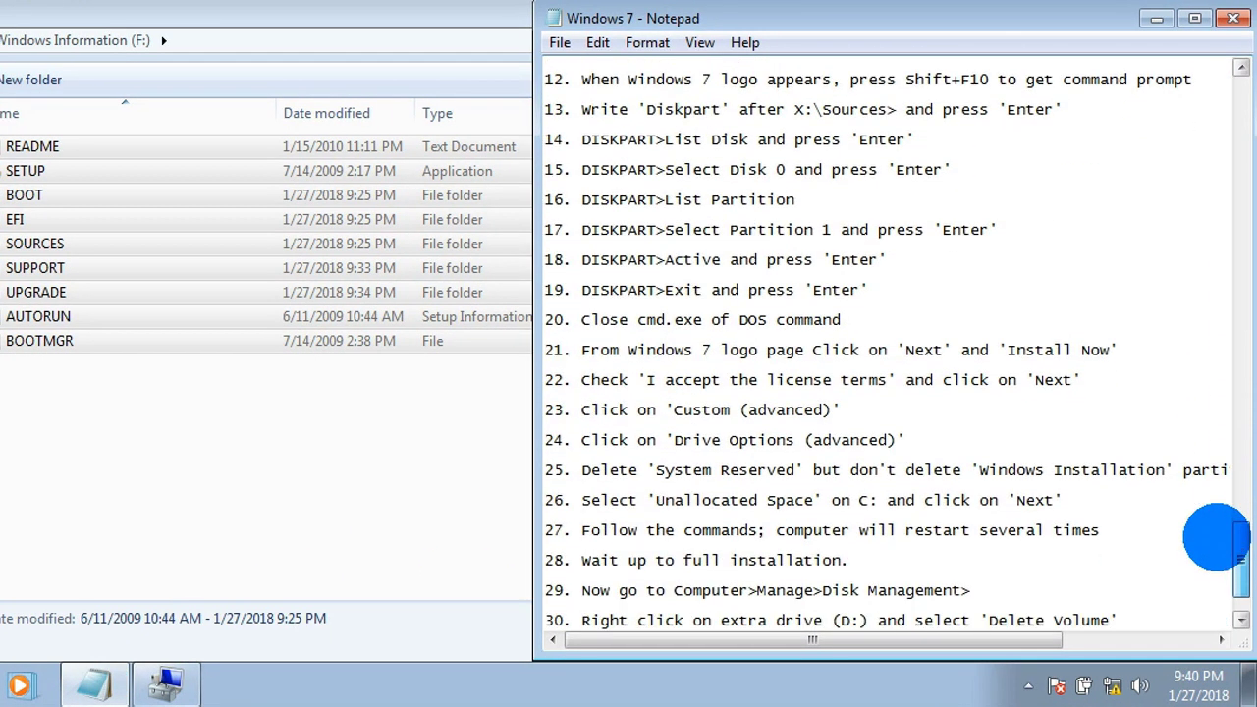
scroll(1215, 537, up, 1)
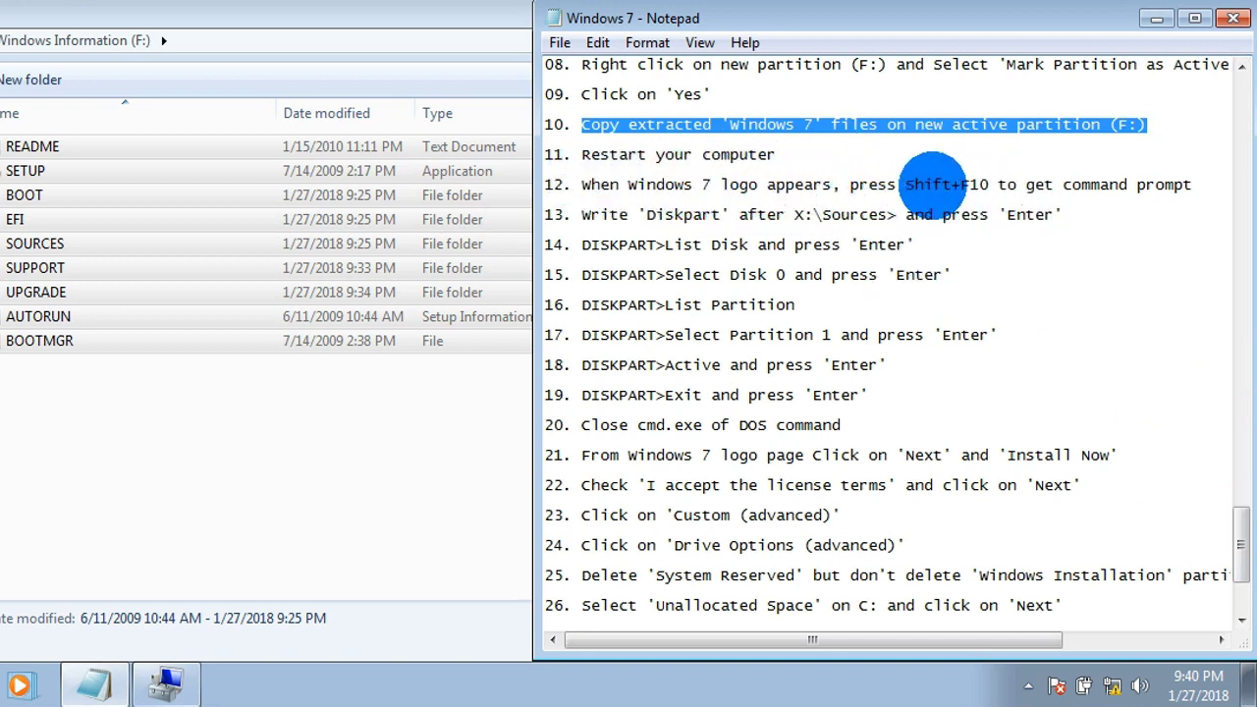
drag(905, 184, 985, 185)
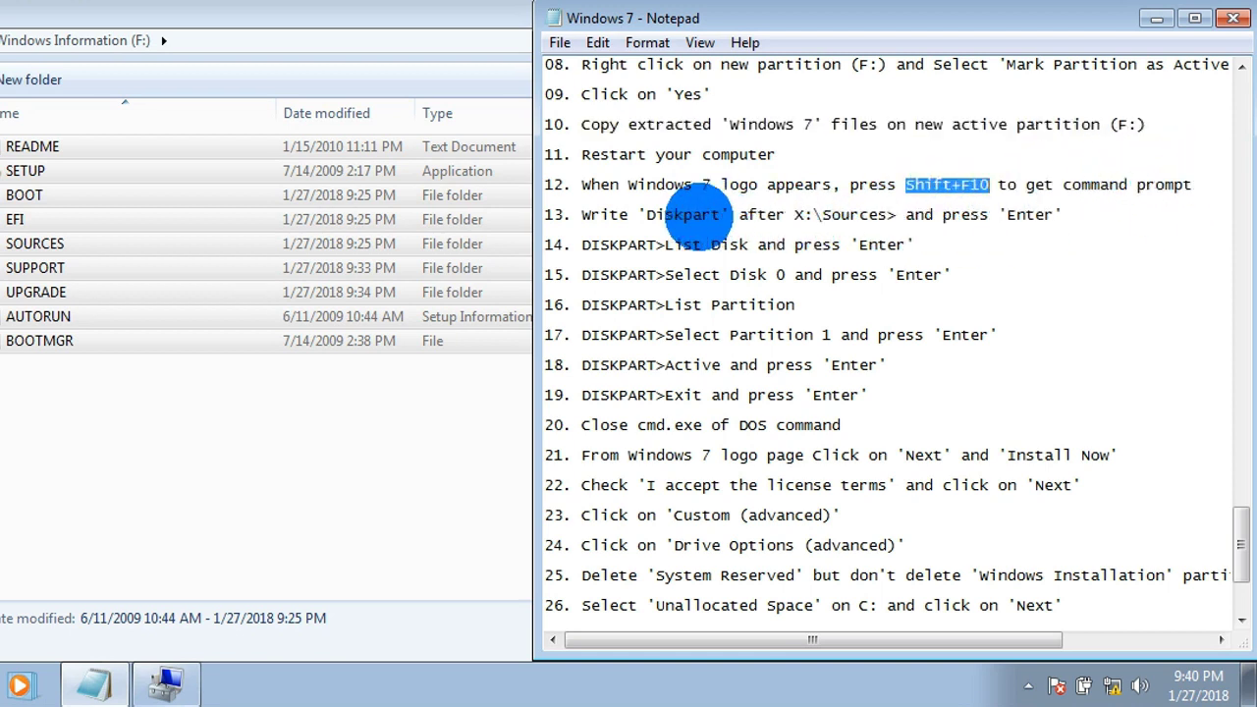
drag(646, 215, 996, 218)
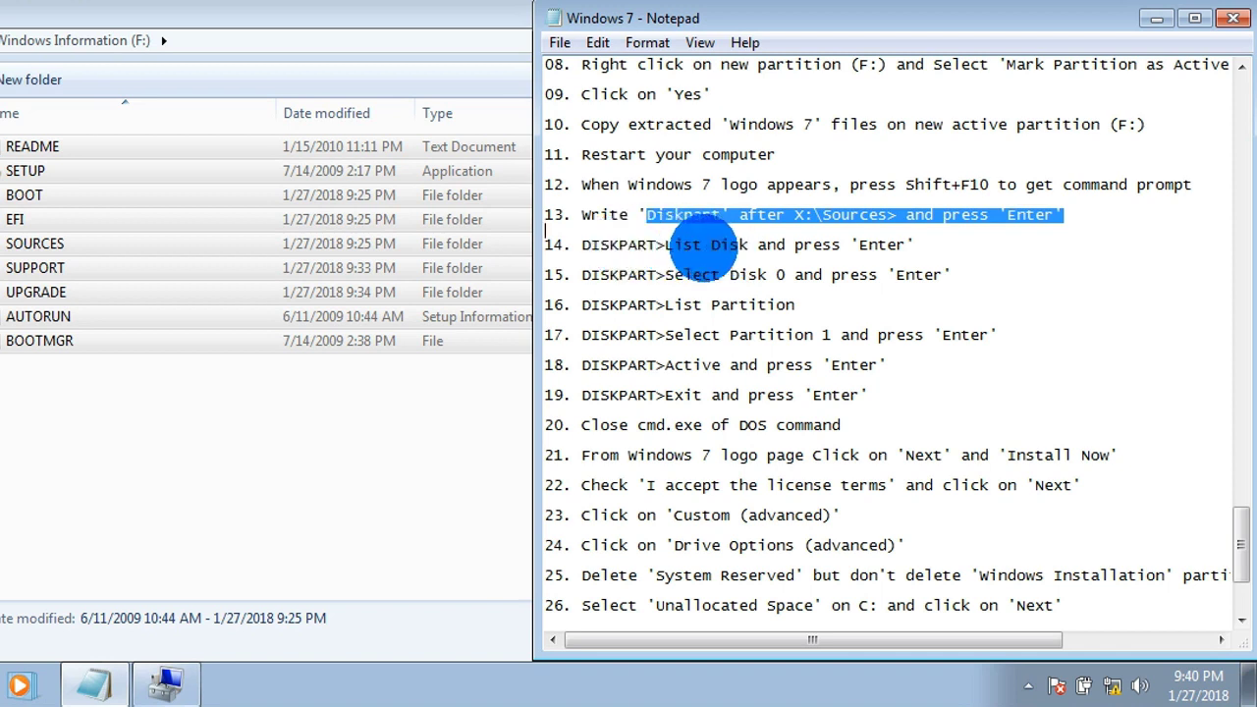
drag(664, 245, 748, 244)
Close the Windows Information (F:) window and restart the computer.
click(345, 417)
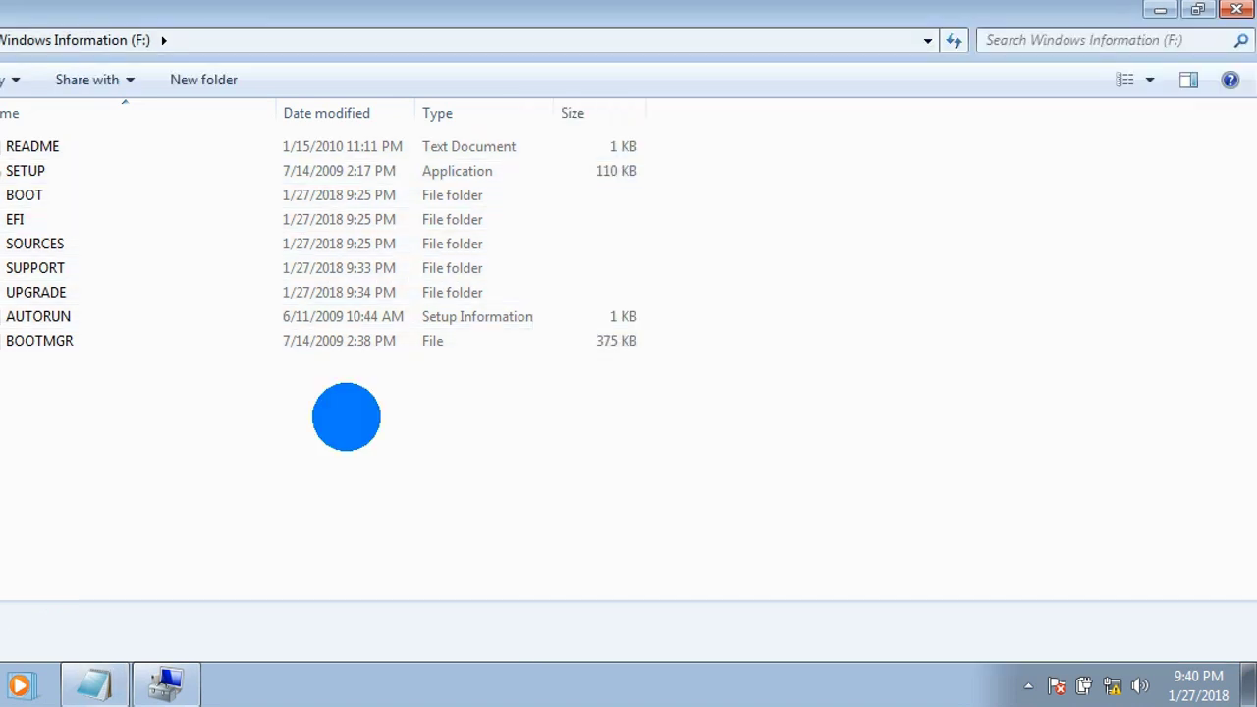
click(1236, 9)
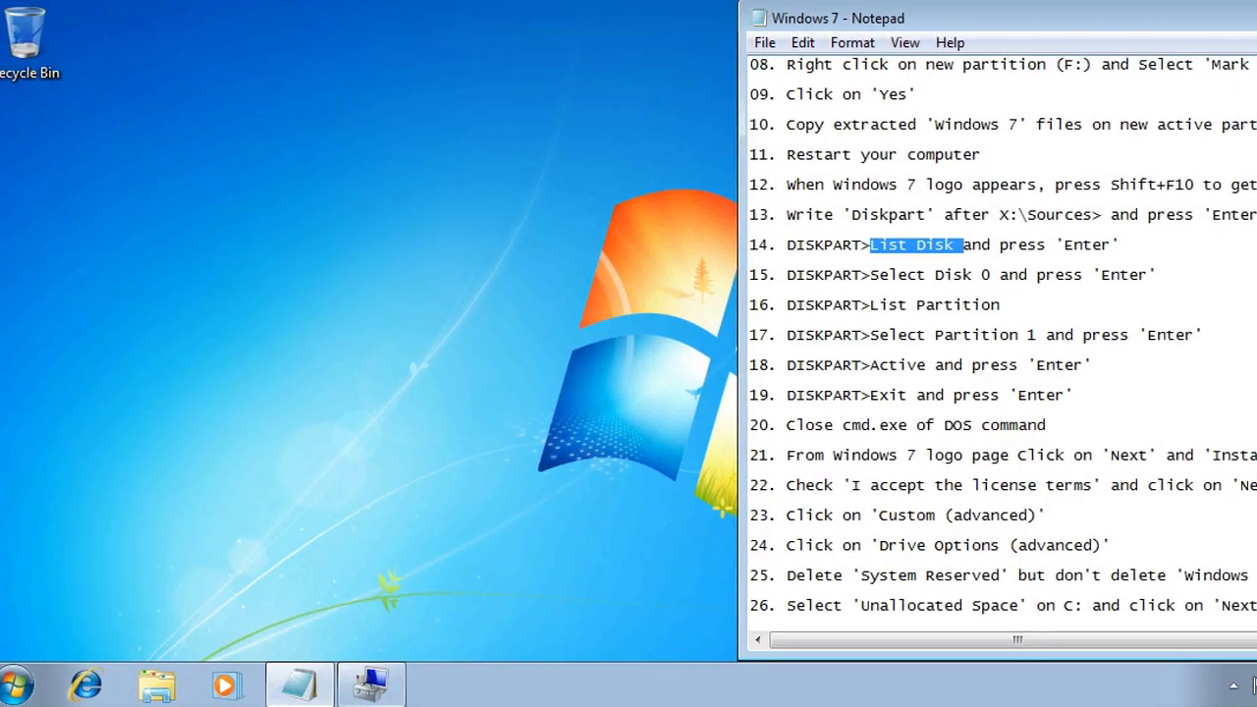
click(28, 677)
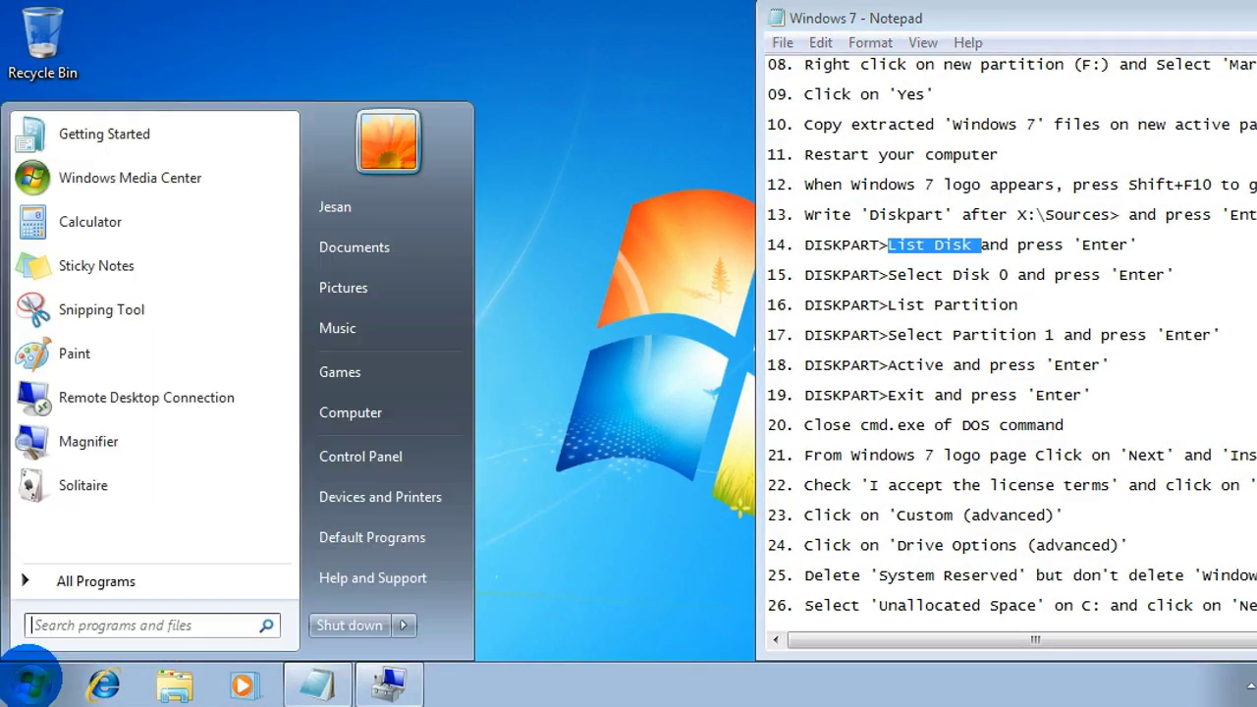
click(403, 626)
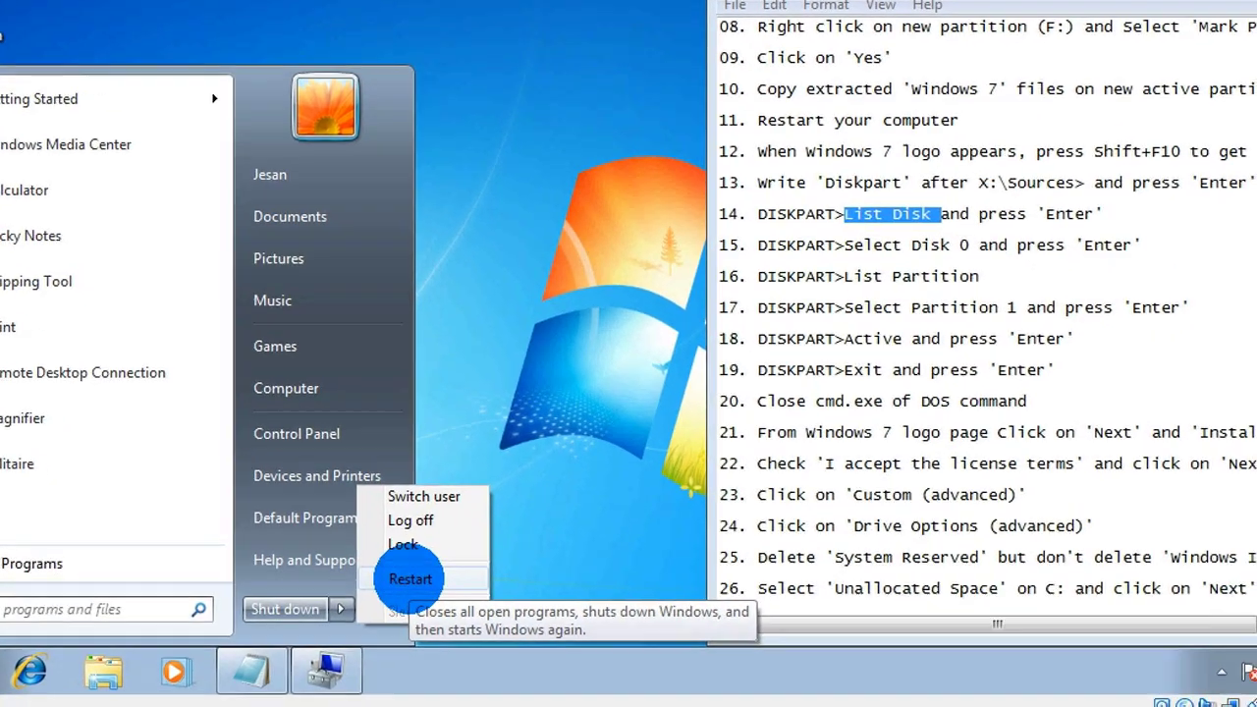
click(469, 596)
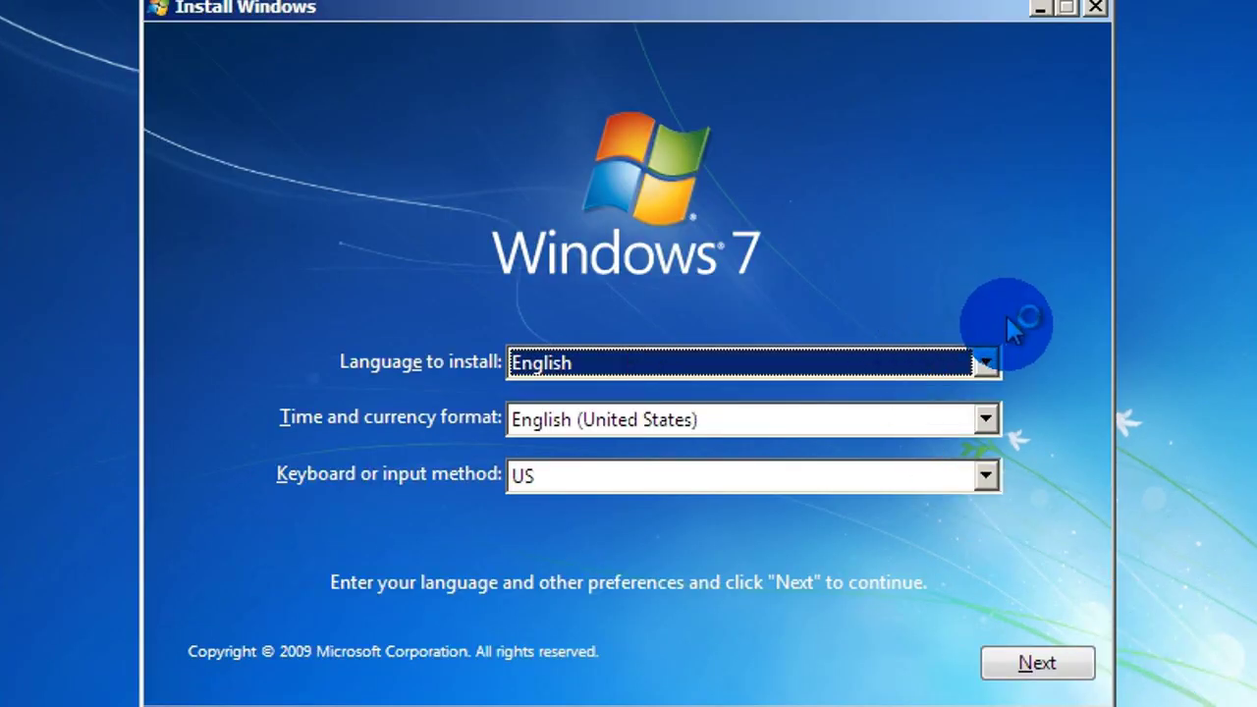
Start the Windows 7 installation with English, English (United States) and US keyboard settings, and open a command prompt at the operating system selection.
click(1037, 664)
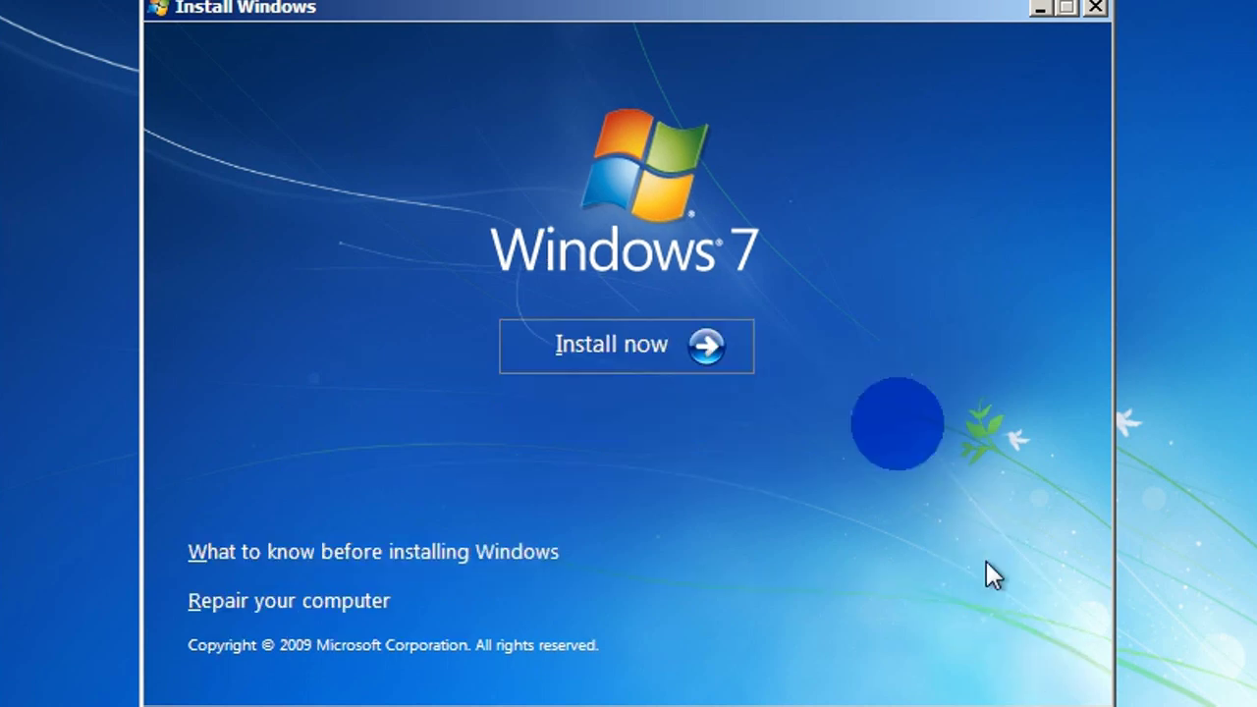
click(676, 346)
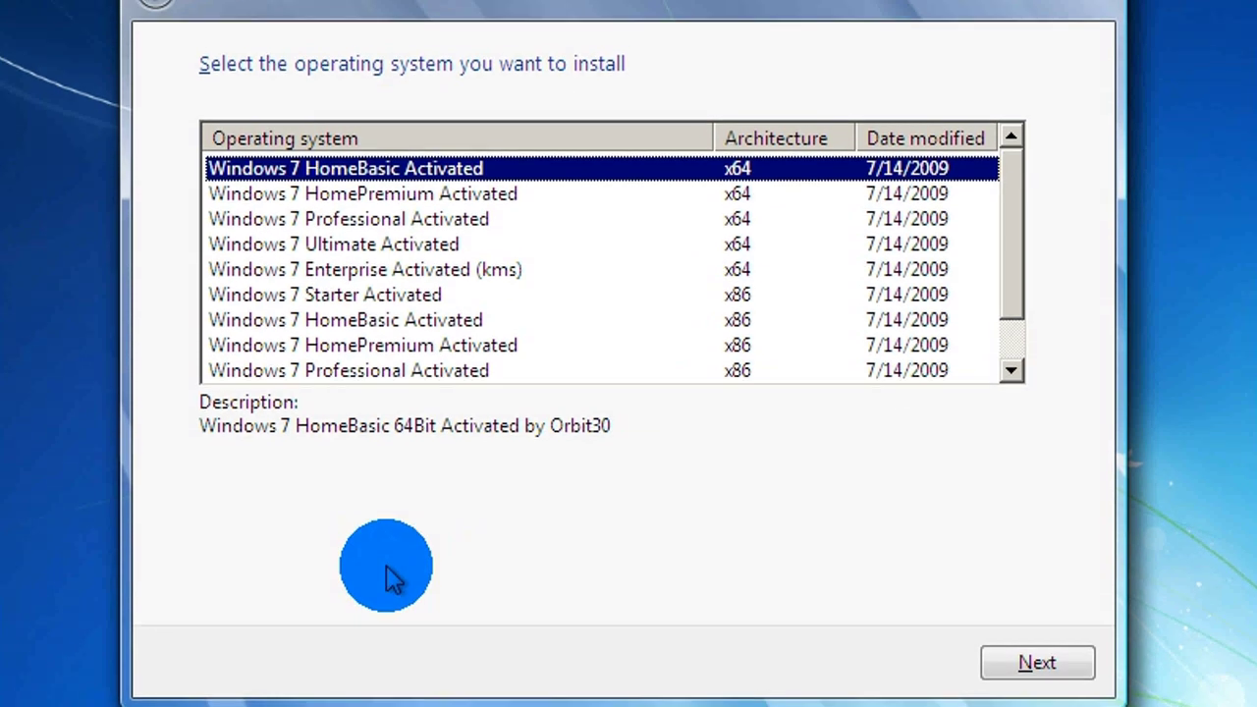
key(shift+F10)
click(197, 705)
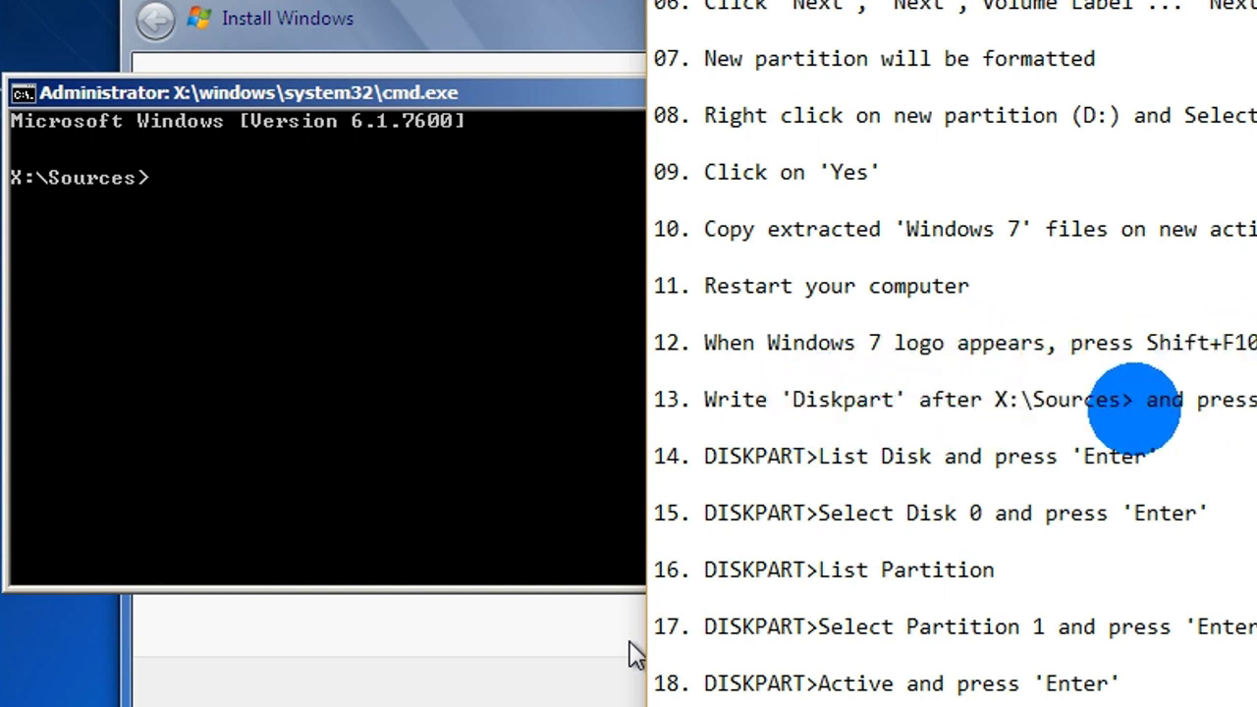
Run diskpart from the X:\Sources prompt and list the available disks.
click(364, 327)
text(disk)
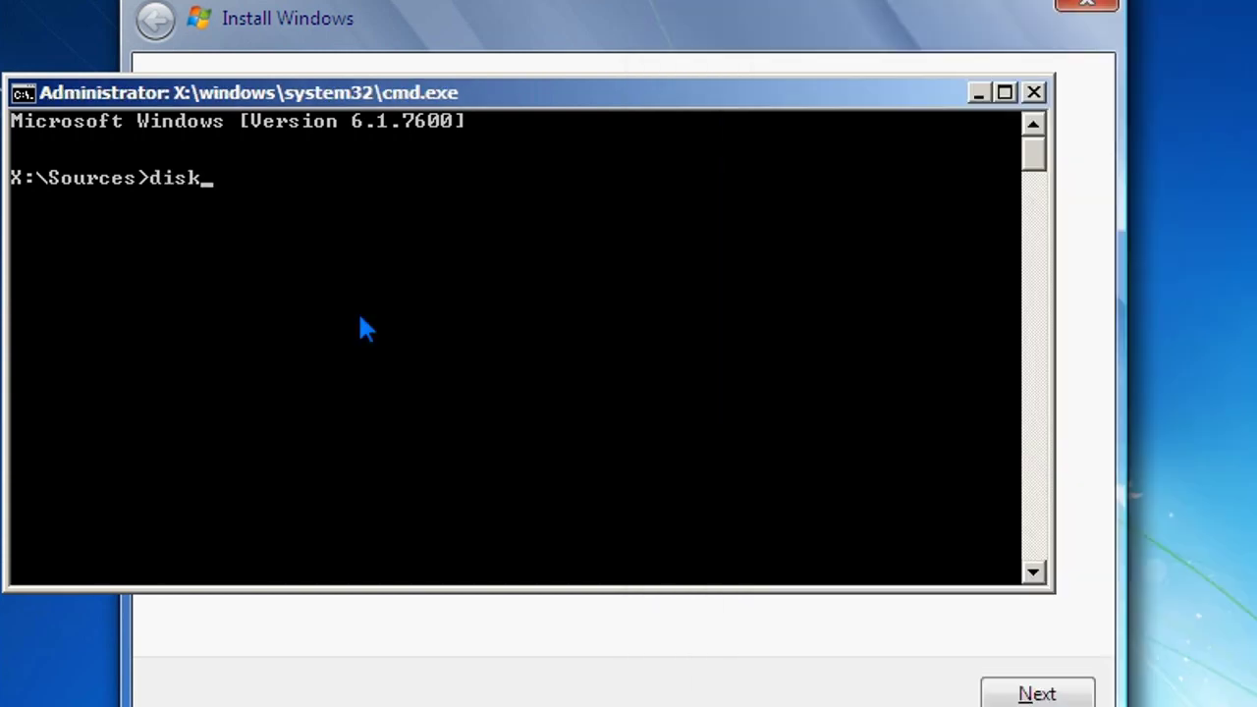
text(part)
key(Return)
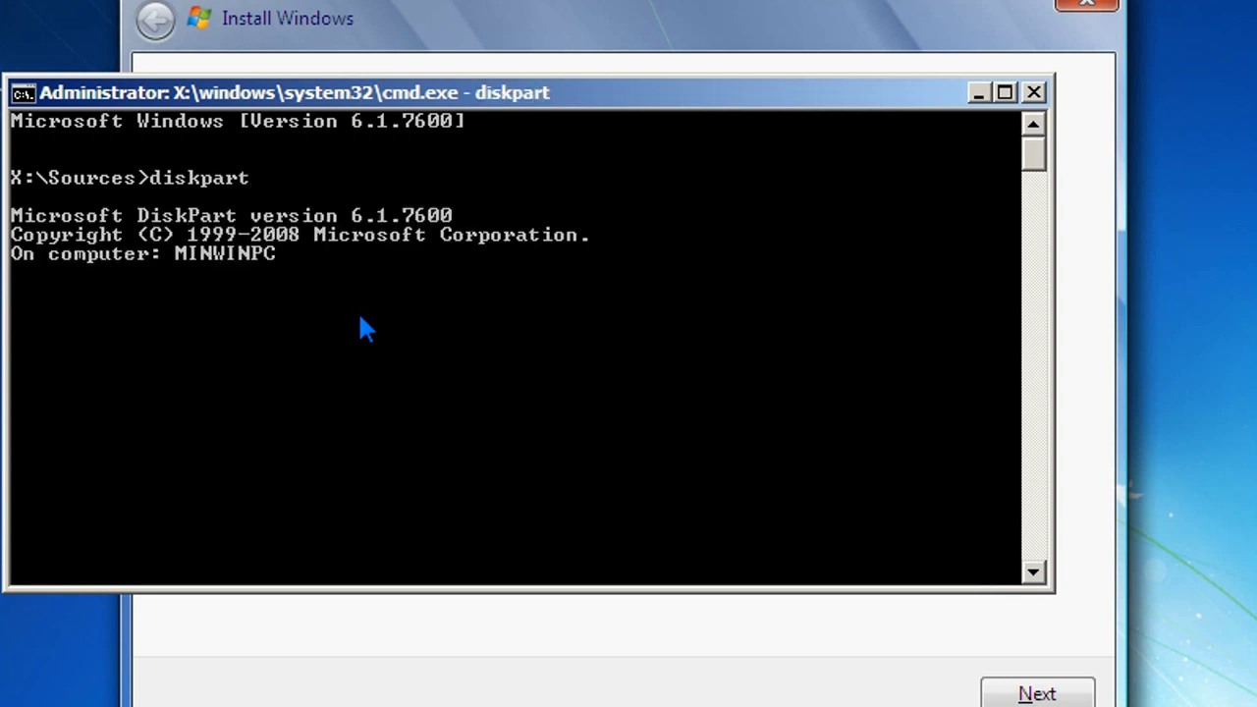
text(list disk)
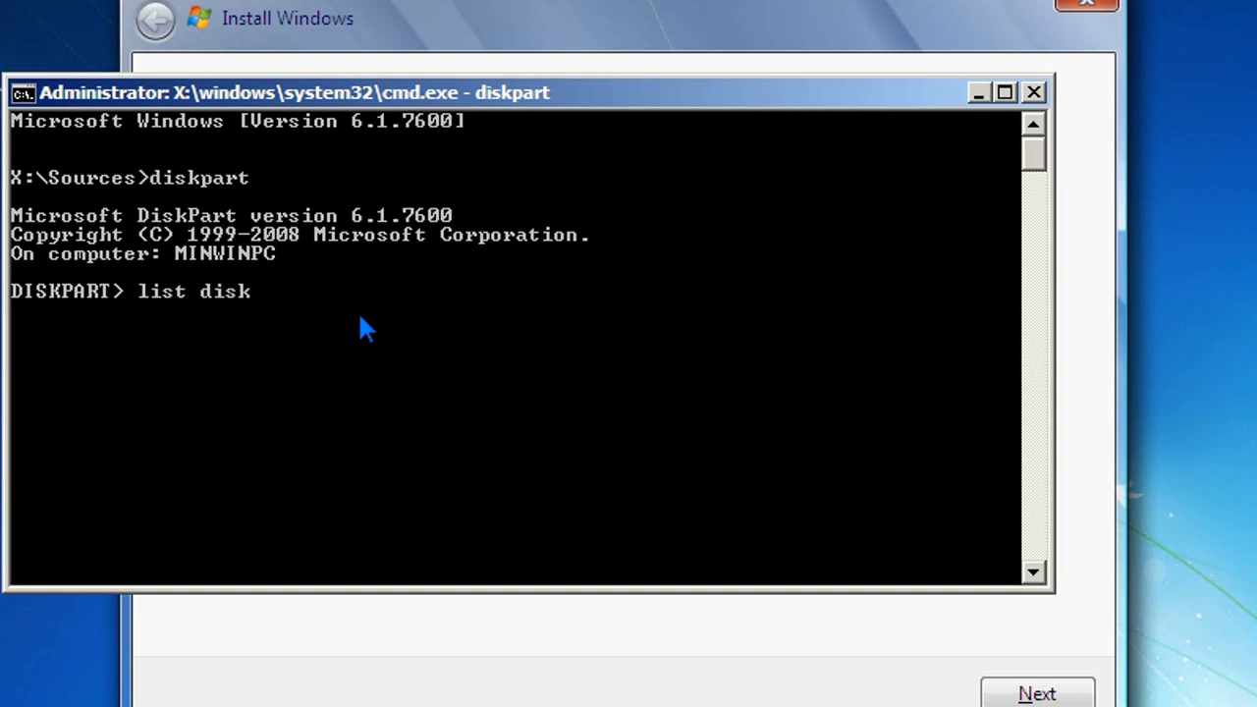
key(Return)
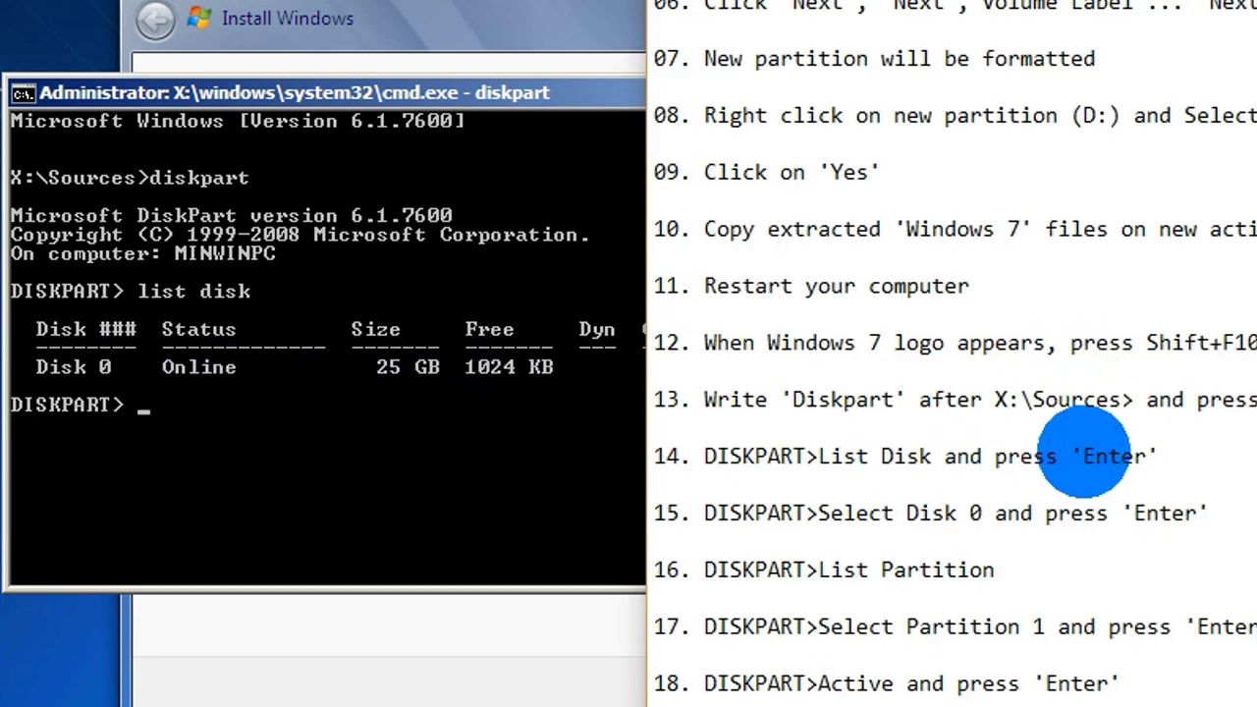
Select disk 0 in DiskPart and list its partitions.
text(select )
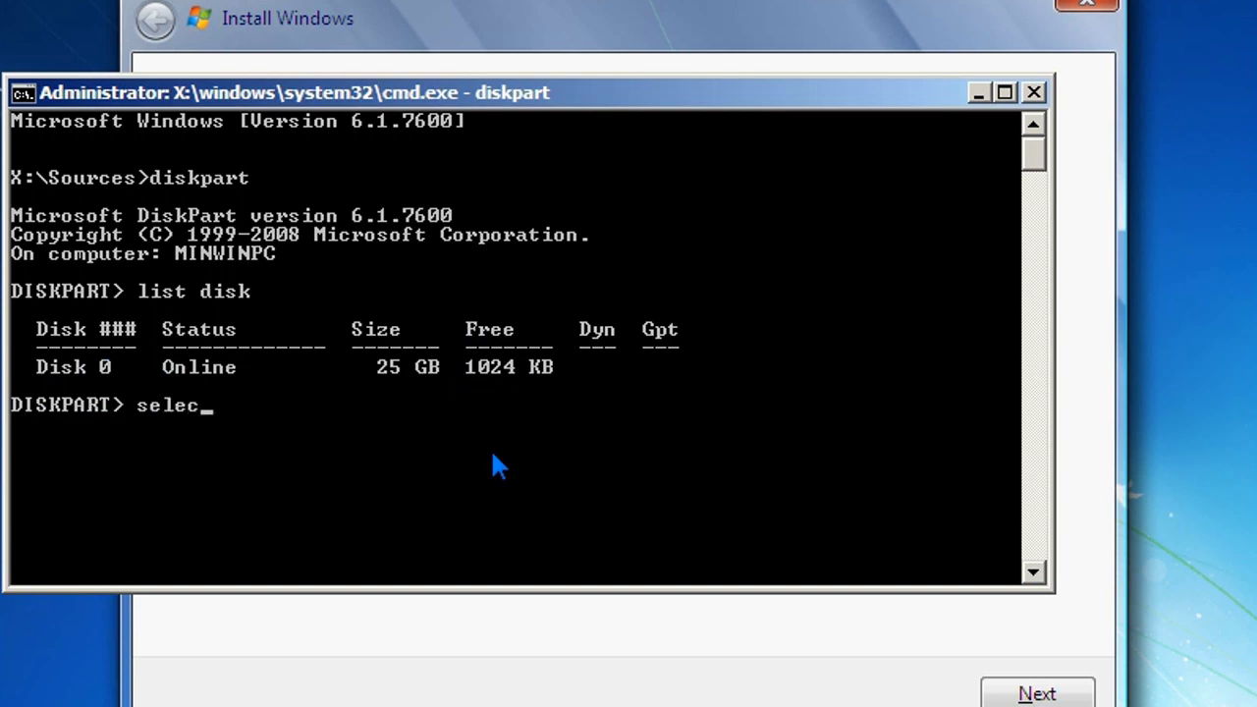
text(disk 0)
key(Return)
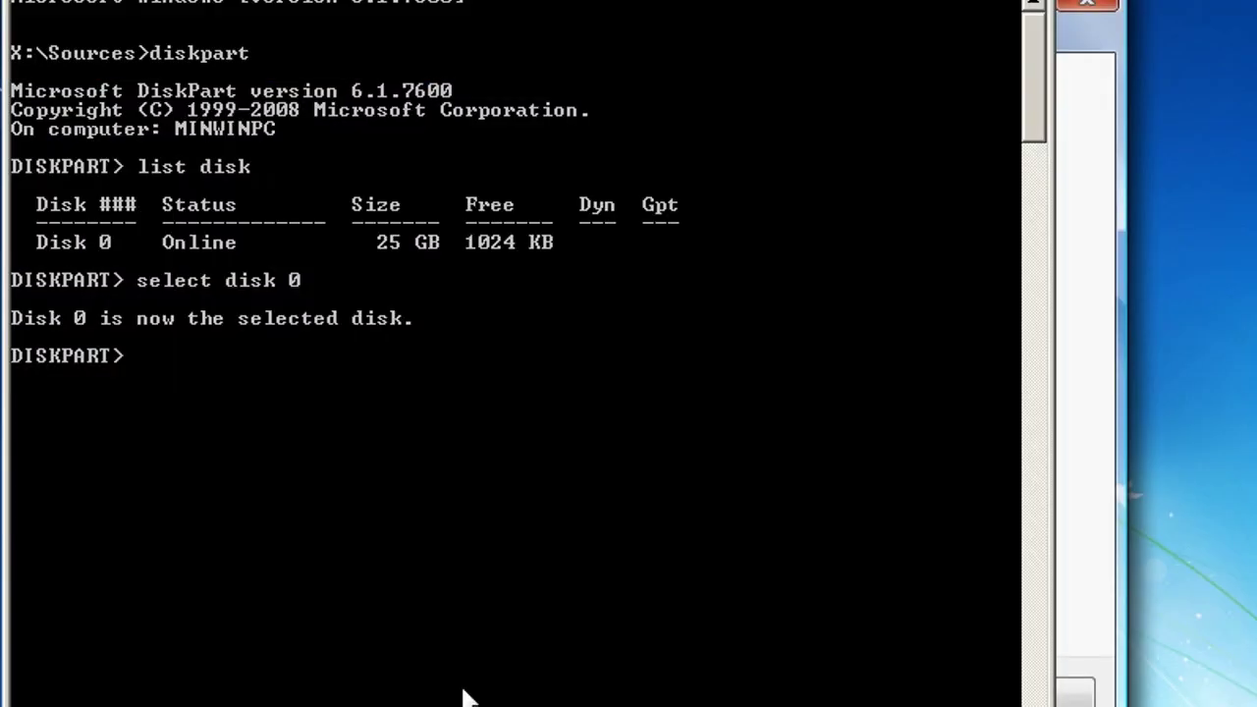
text(list partition)
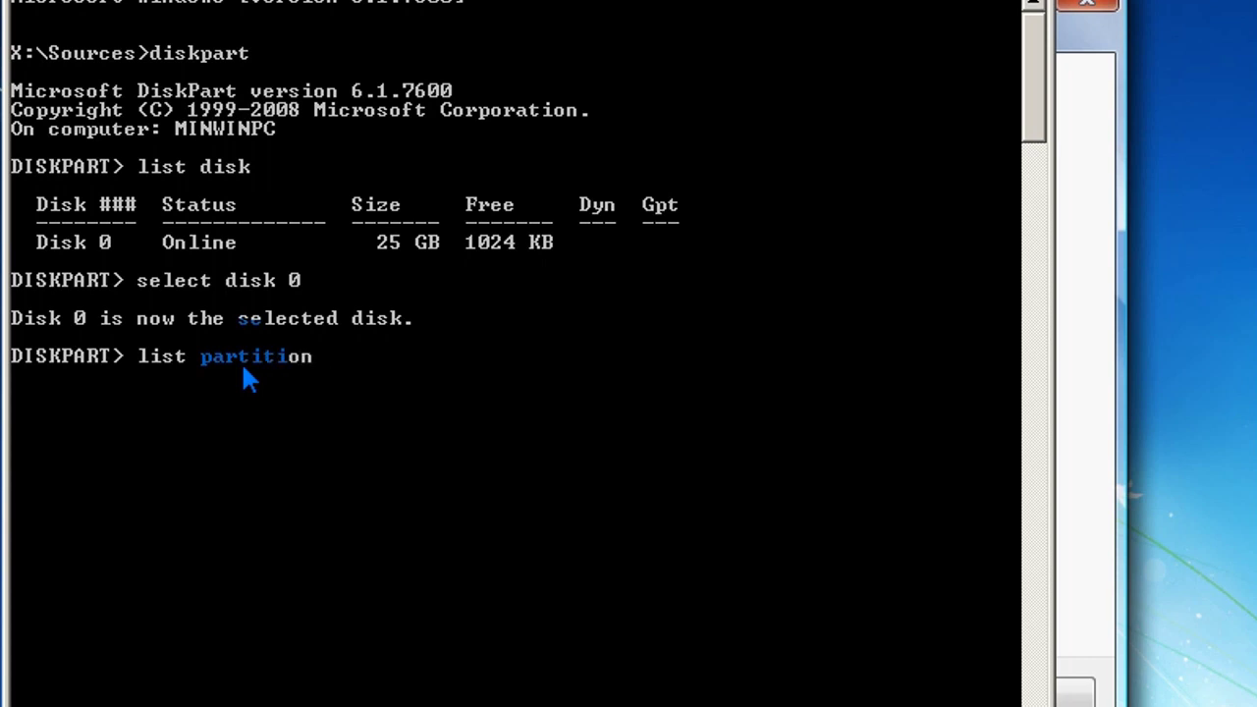
key(Return)
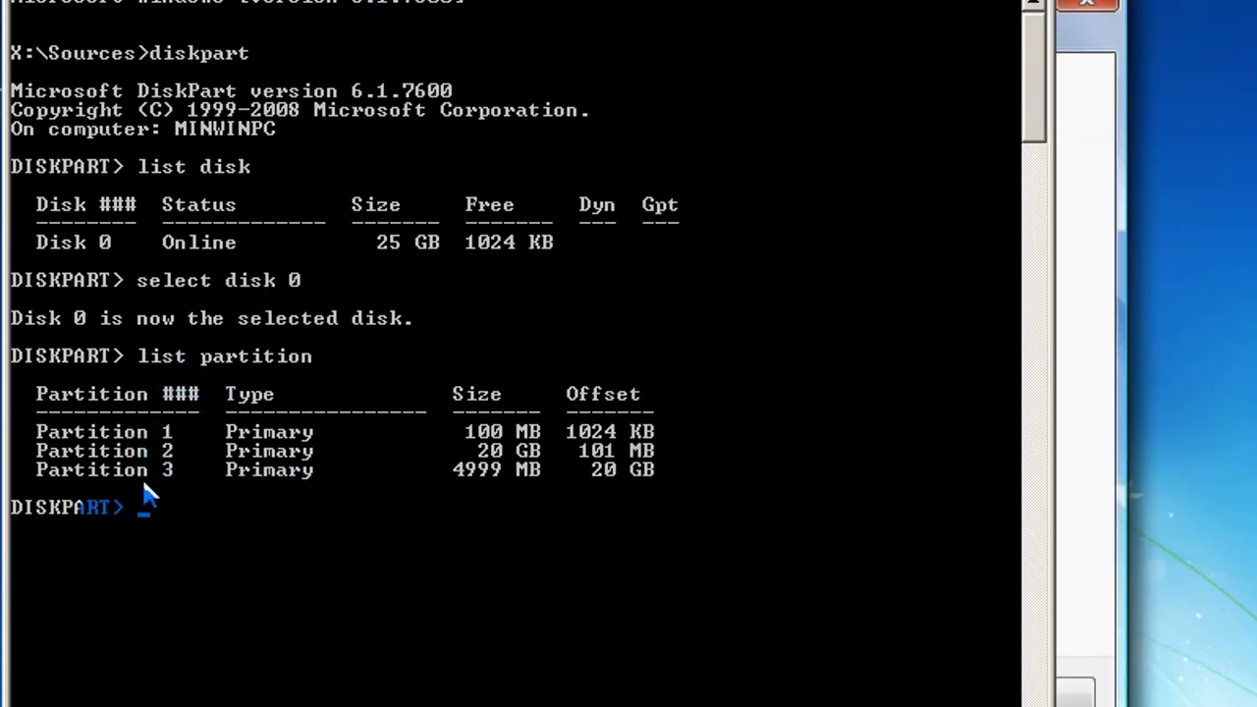
Try to list only the primary partitions in DiskPart with the command list partition primary.
text(list)
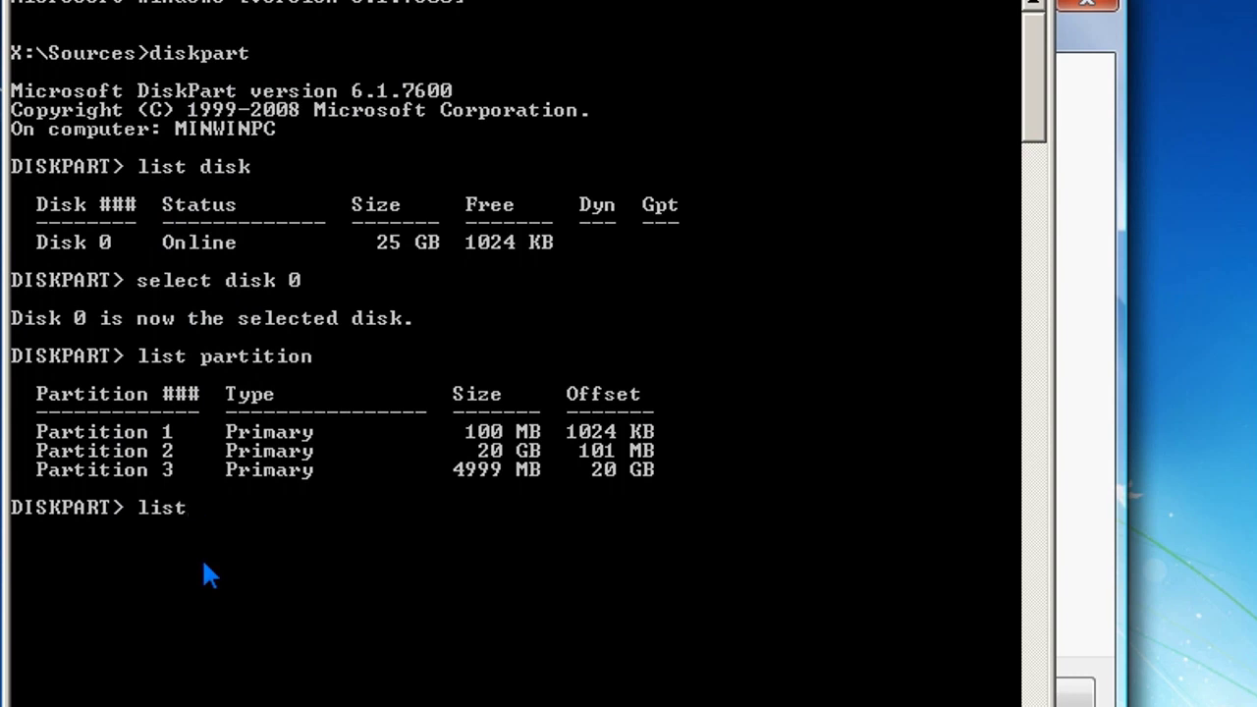
text( partition)
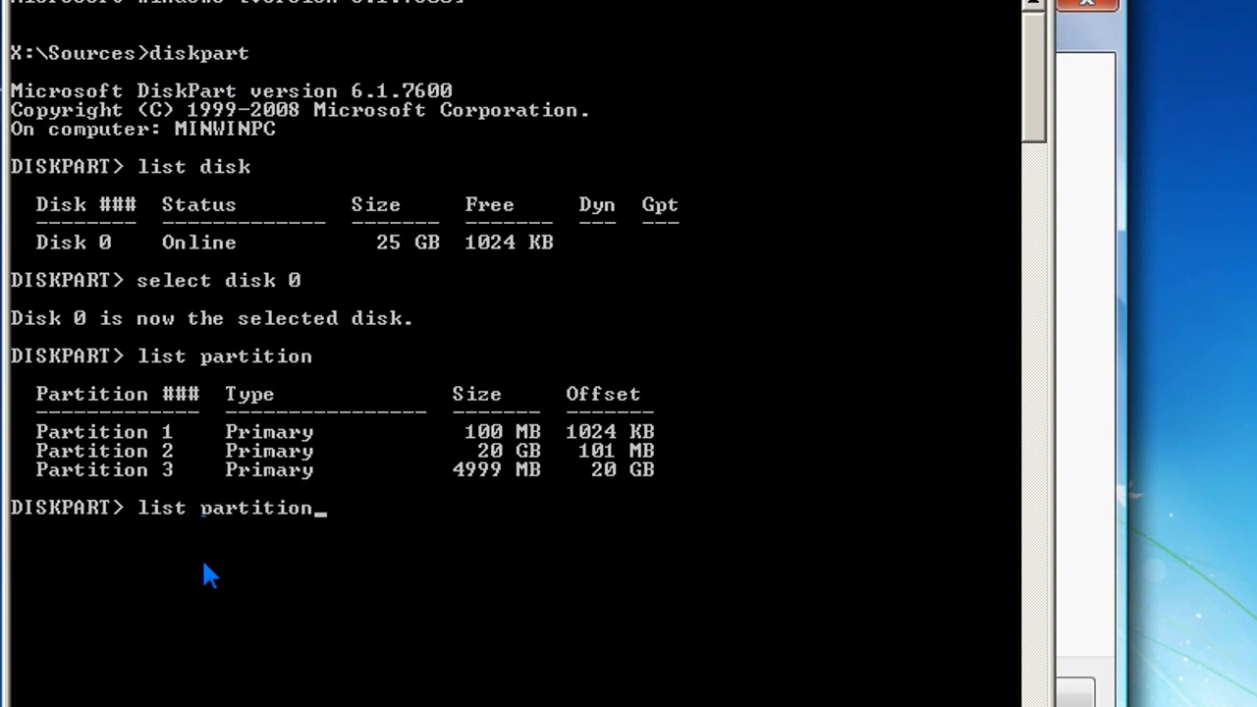
text( primary)
key(Return)
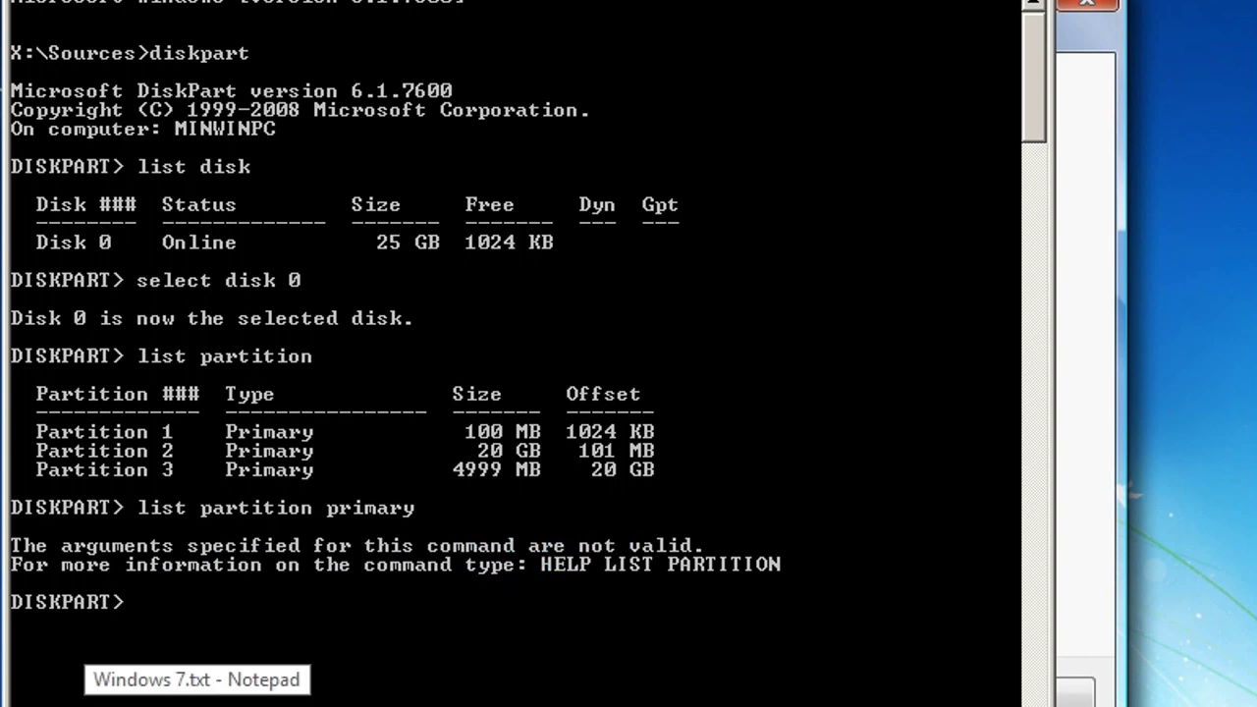
Select partition 1 in DiskPart and mark it as active.
click(196, 699)
click(39, 416)
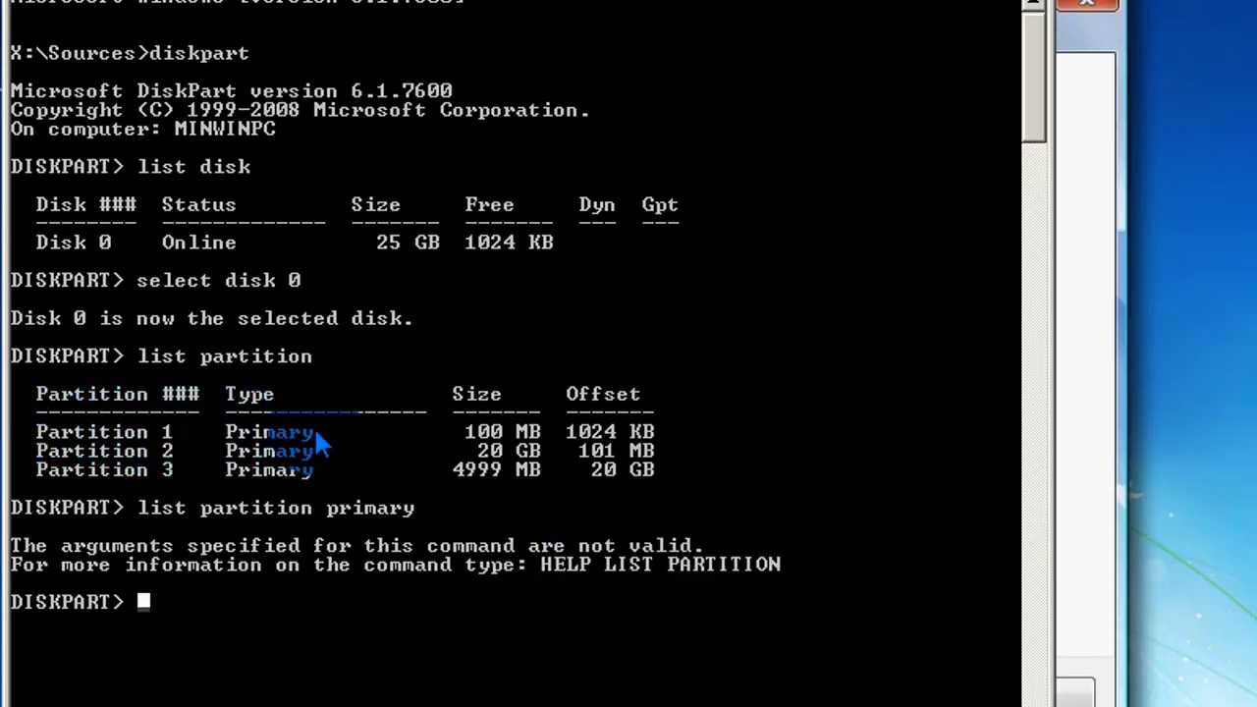
text(select pa)
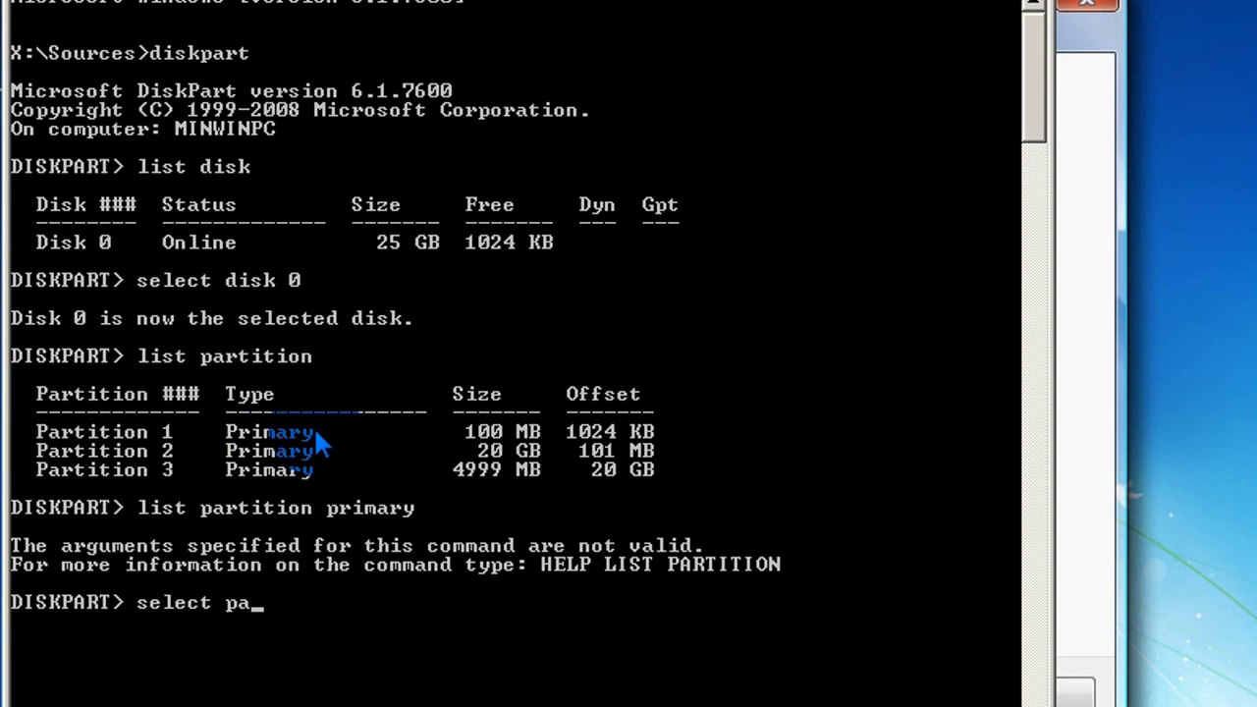
text(rtition)
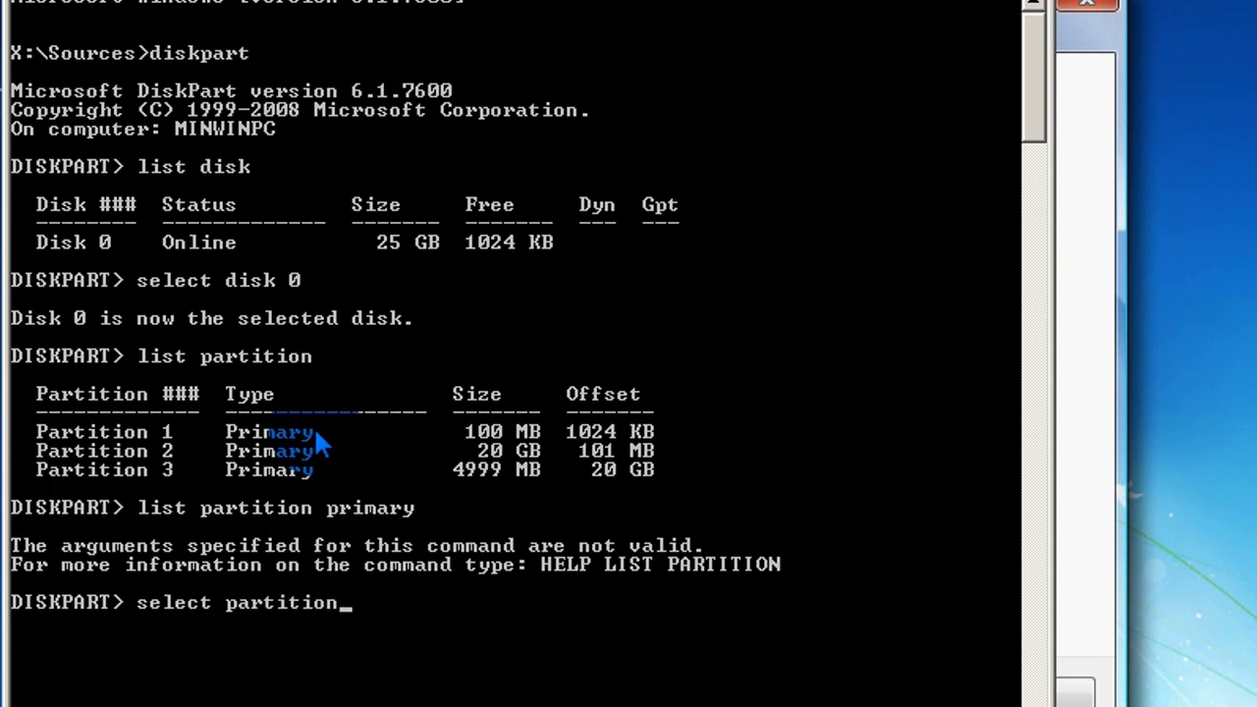
text( 1)
key(Return)
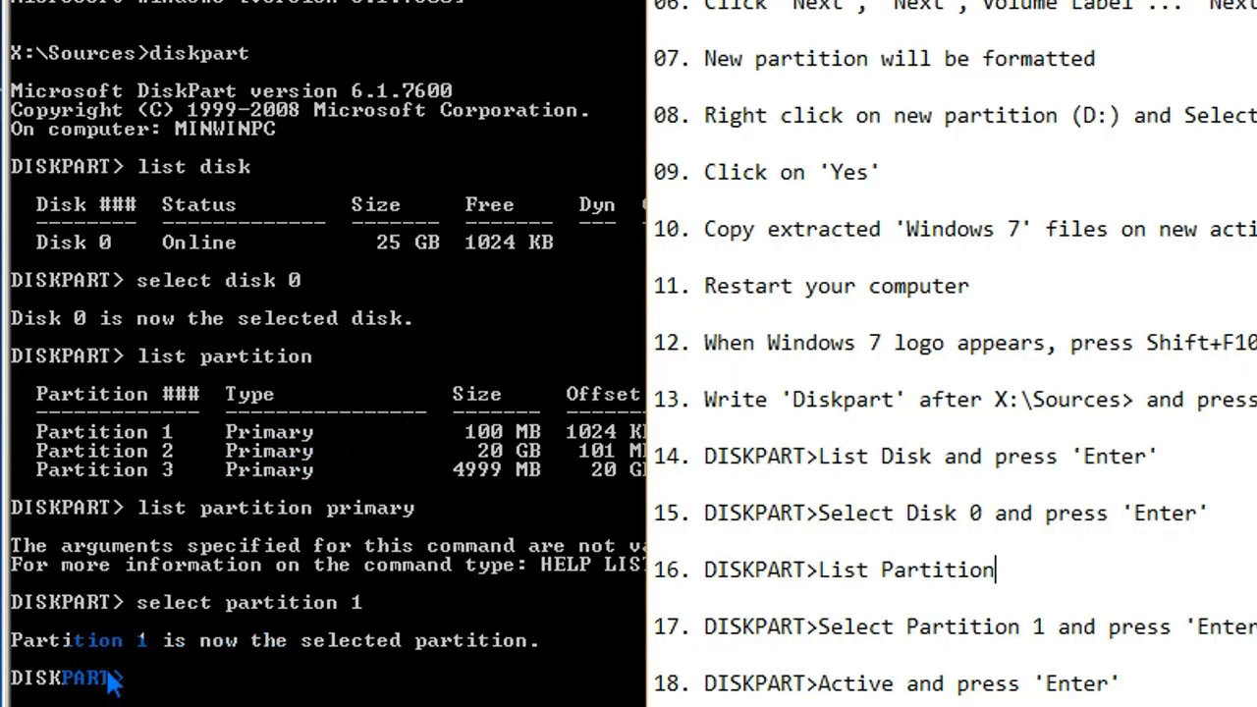
text(active)
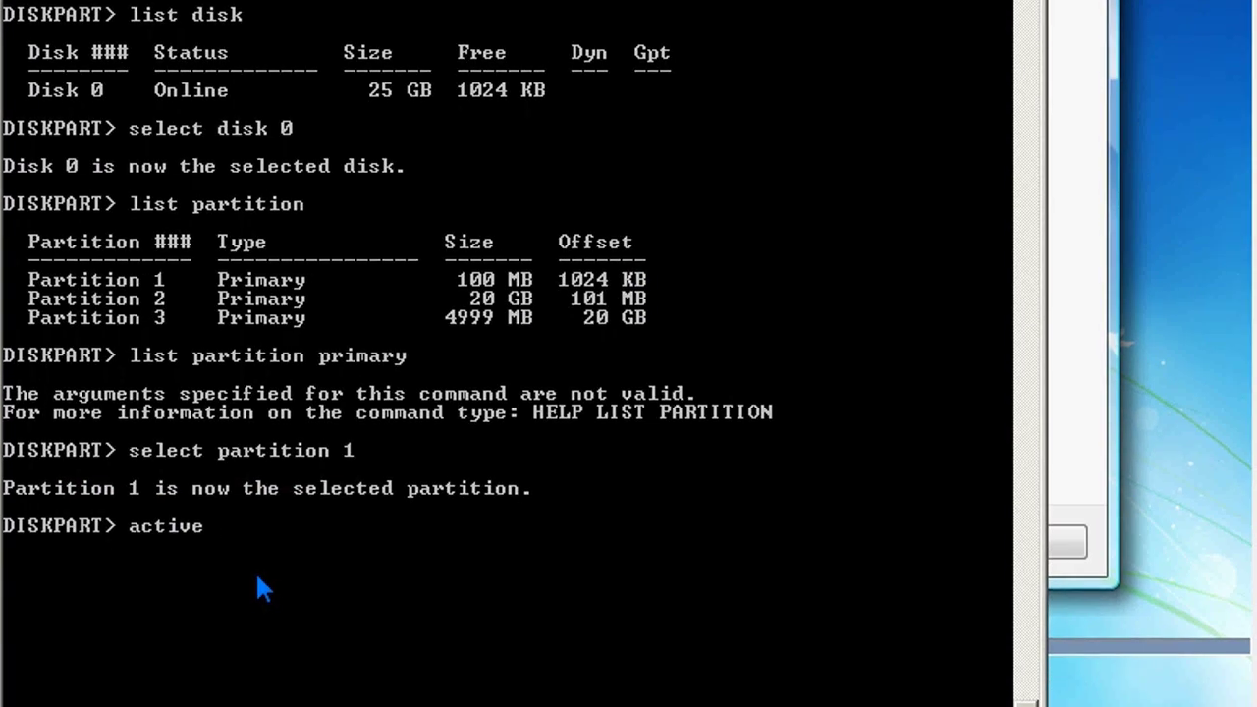
key(Return)
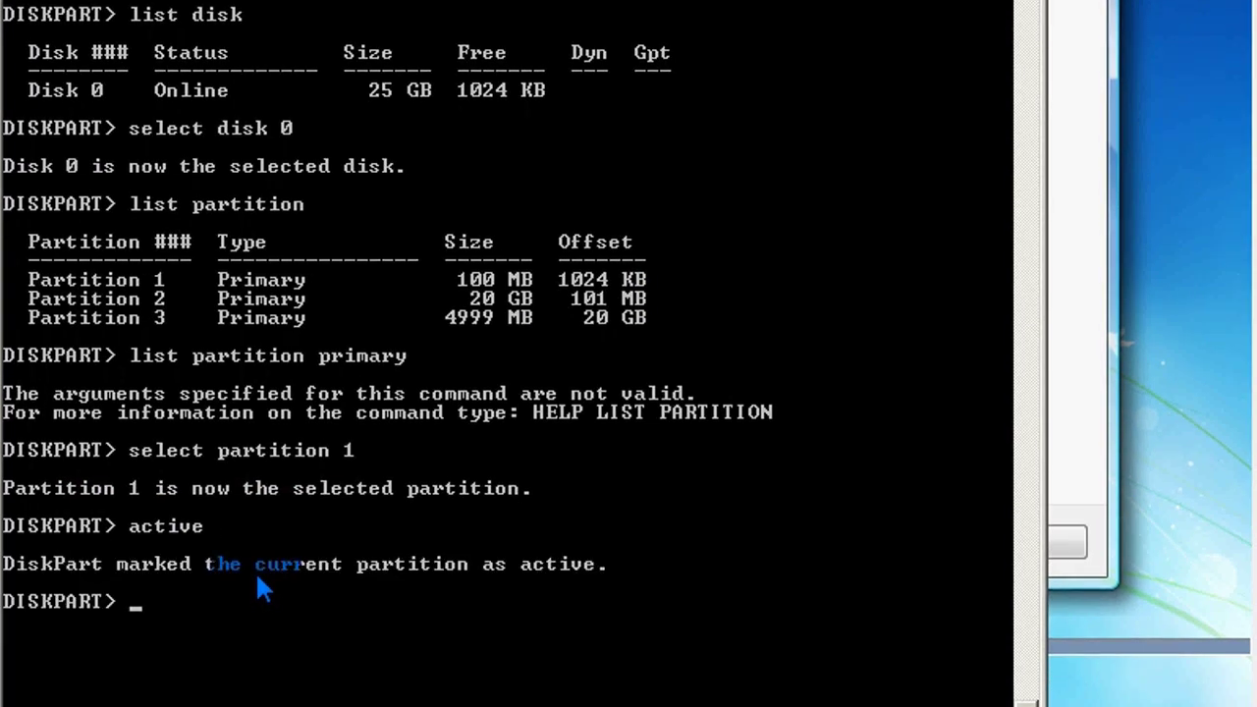
Check step 19 in the Windows 7.txt notes in Notepad, exit DiskPart, and close the command prompt with exit.
click(187, 688)
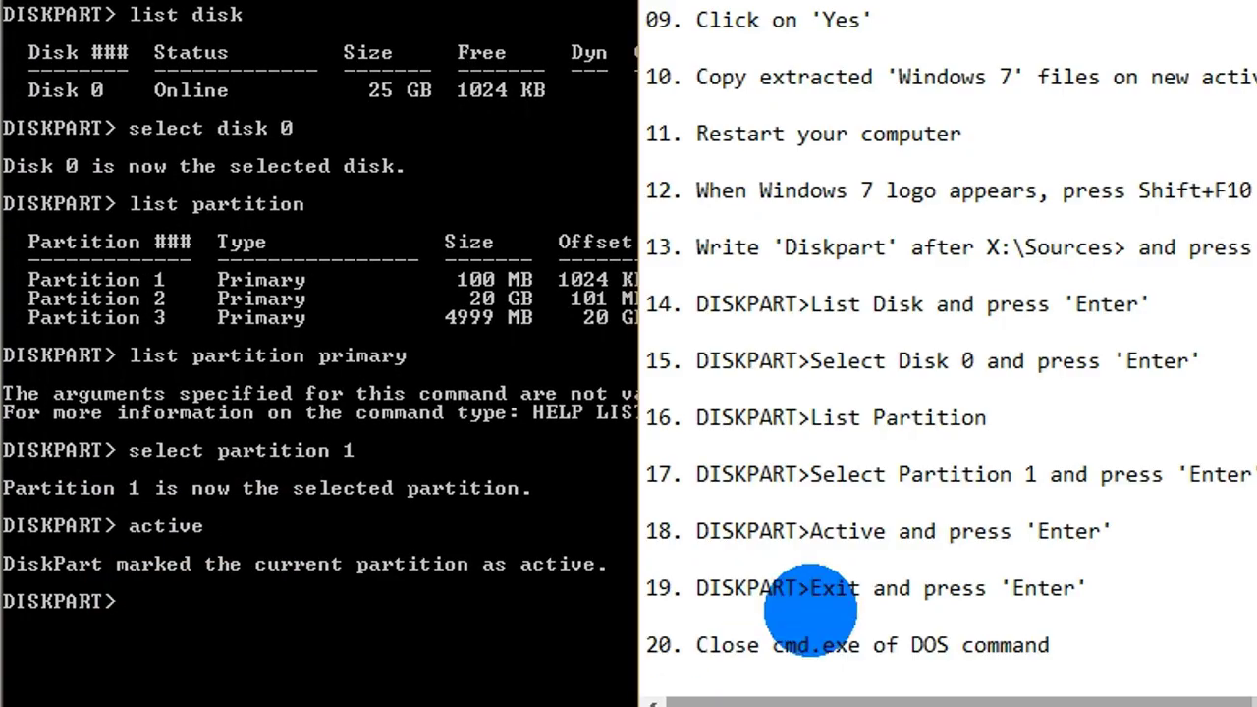
scroll(1142, 628, down, 3)
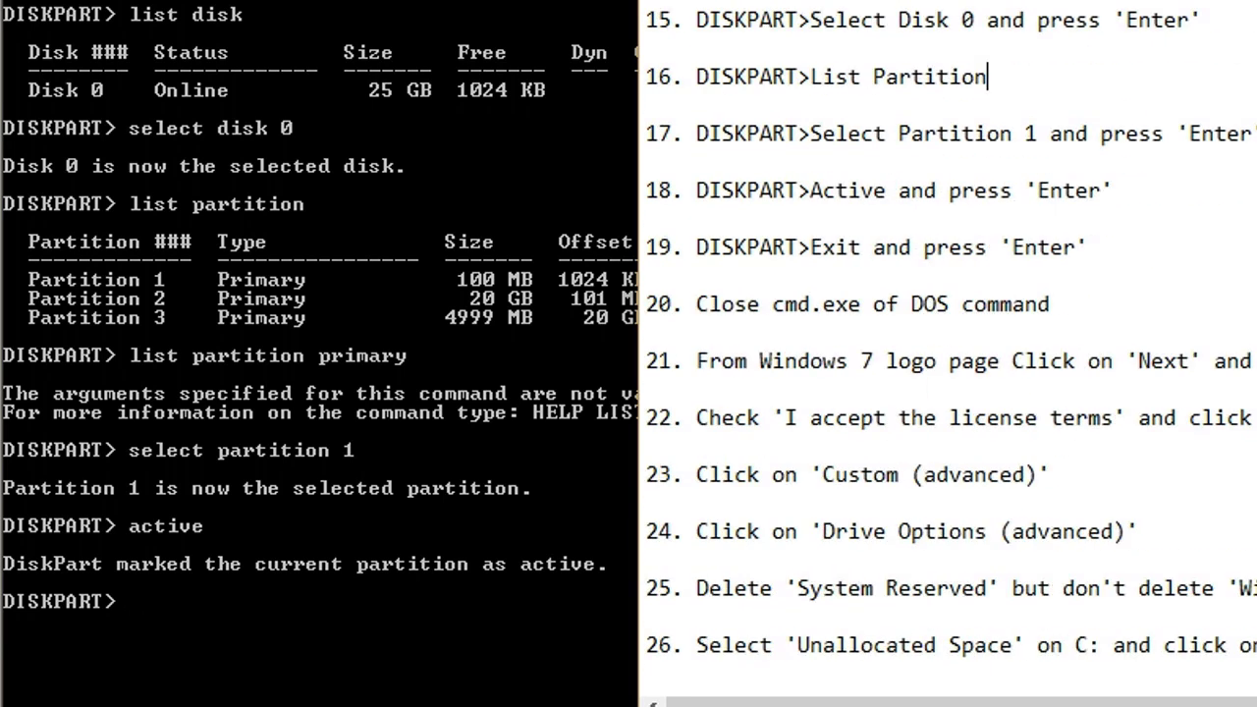
drag(810, 20, 948, 39)
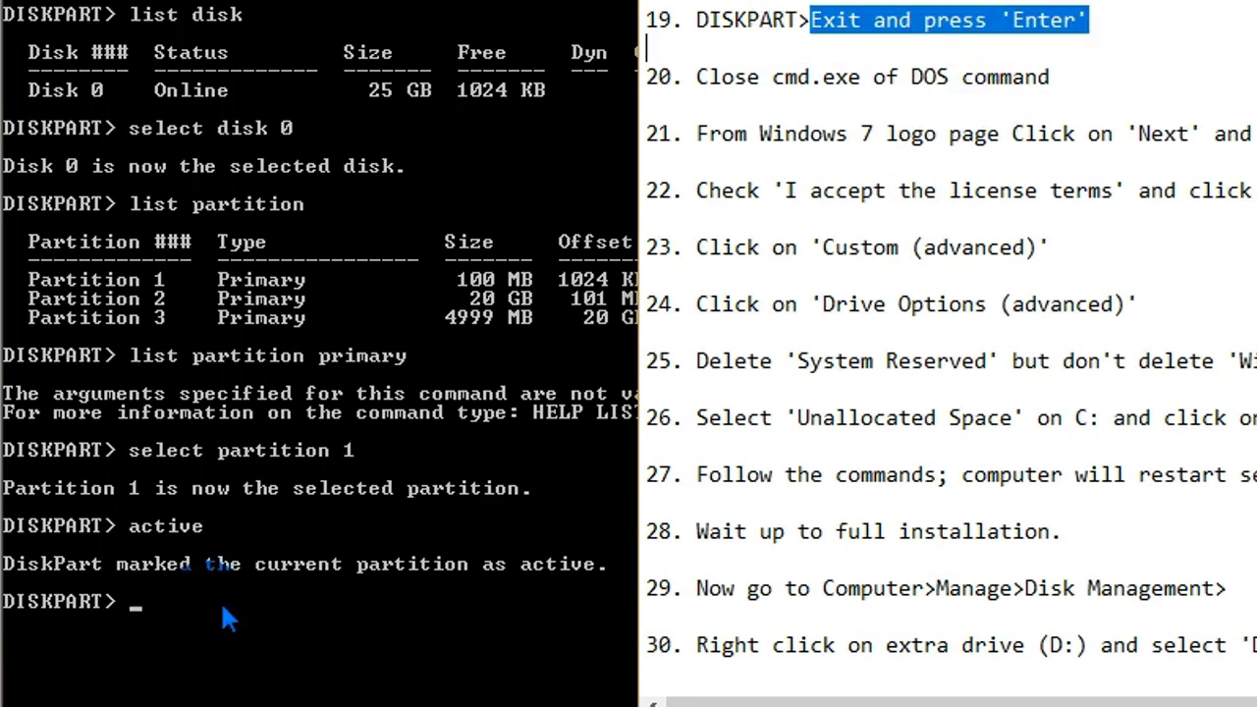
click(133, 606)
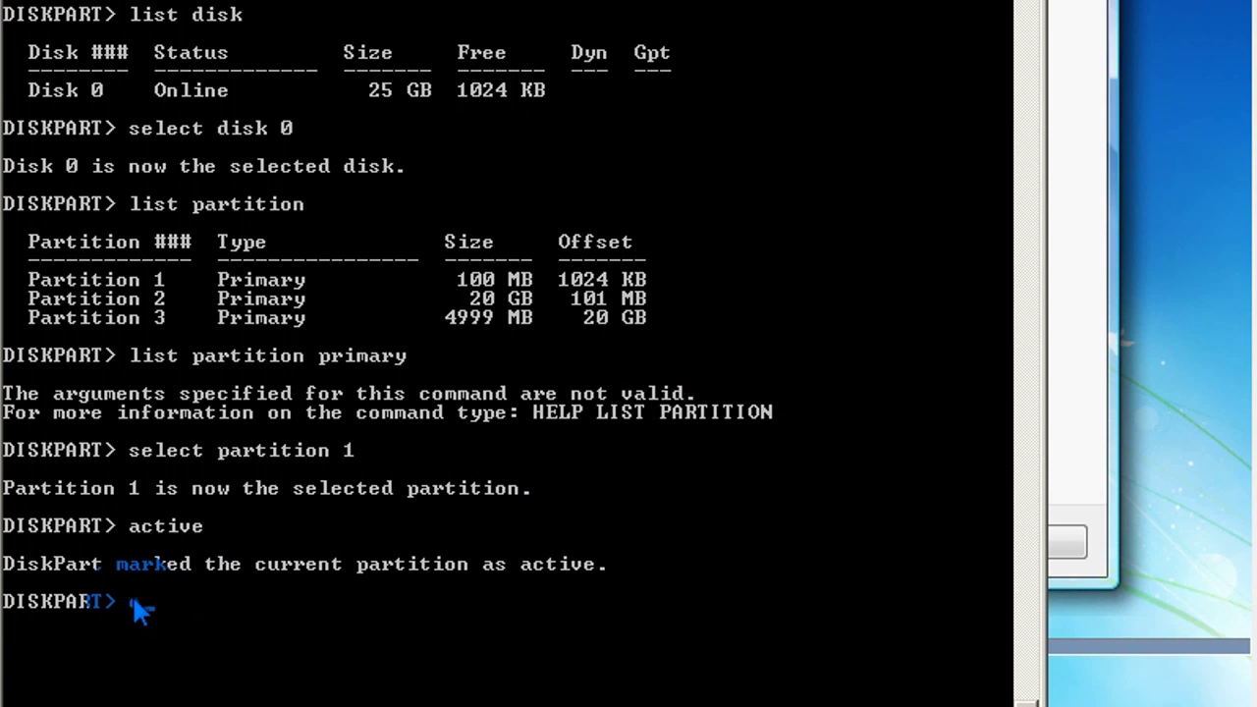
text(exit)
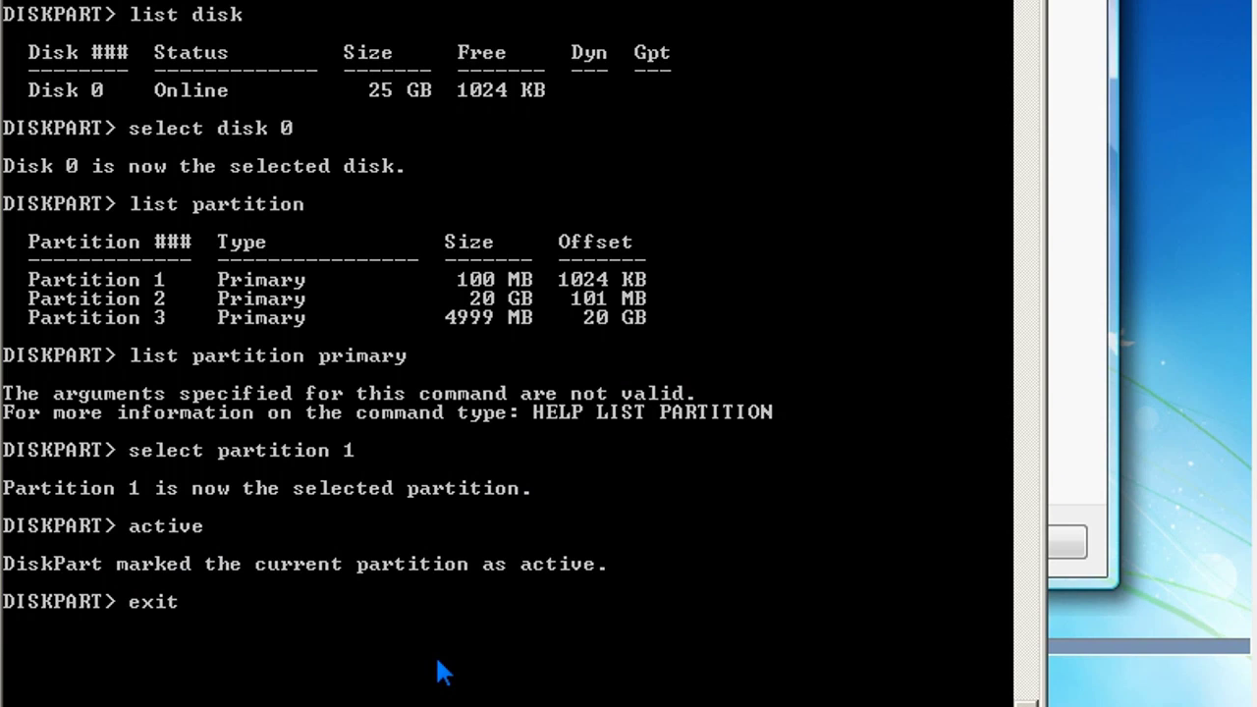
key(Return)
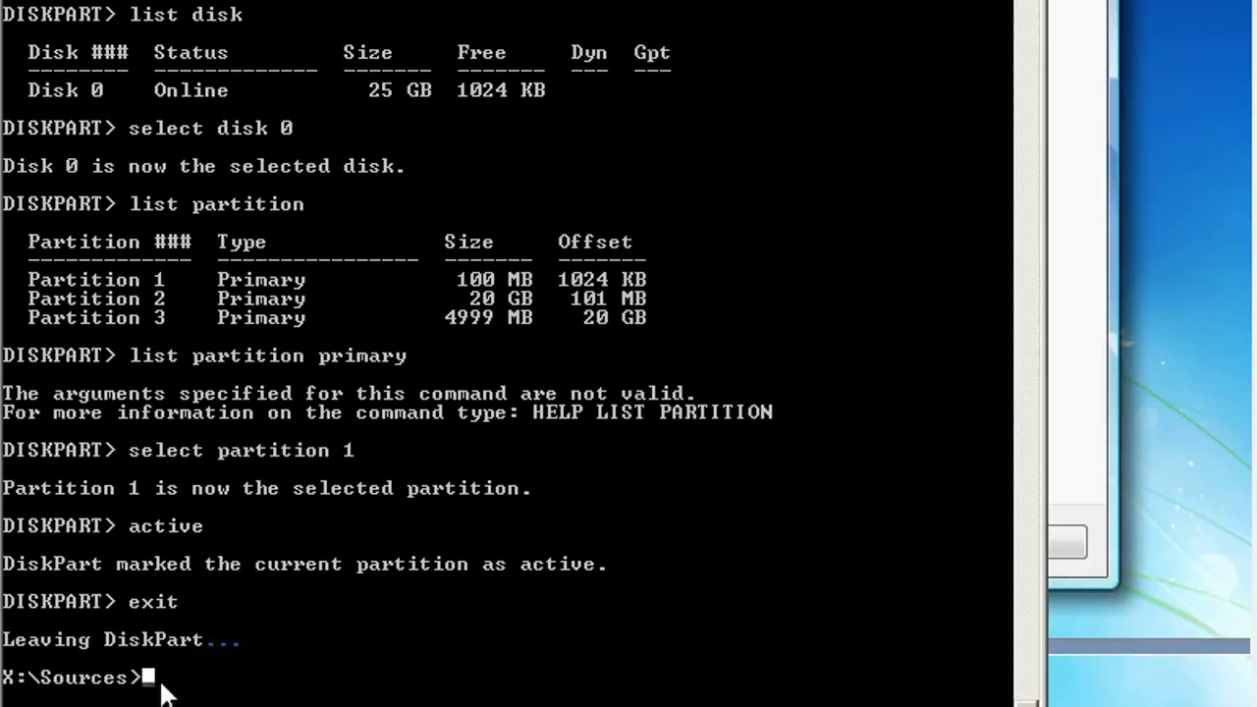
text(exit)
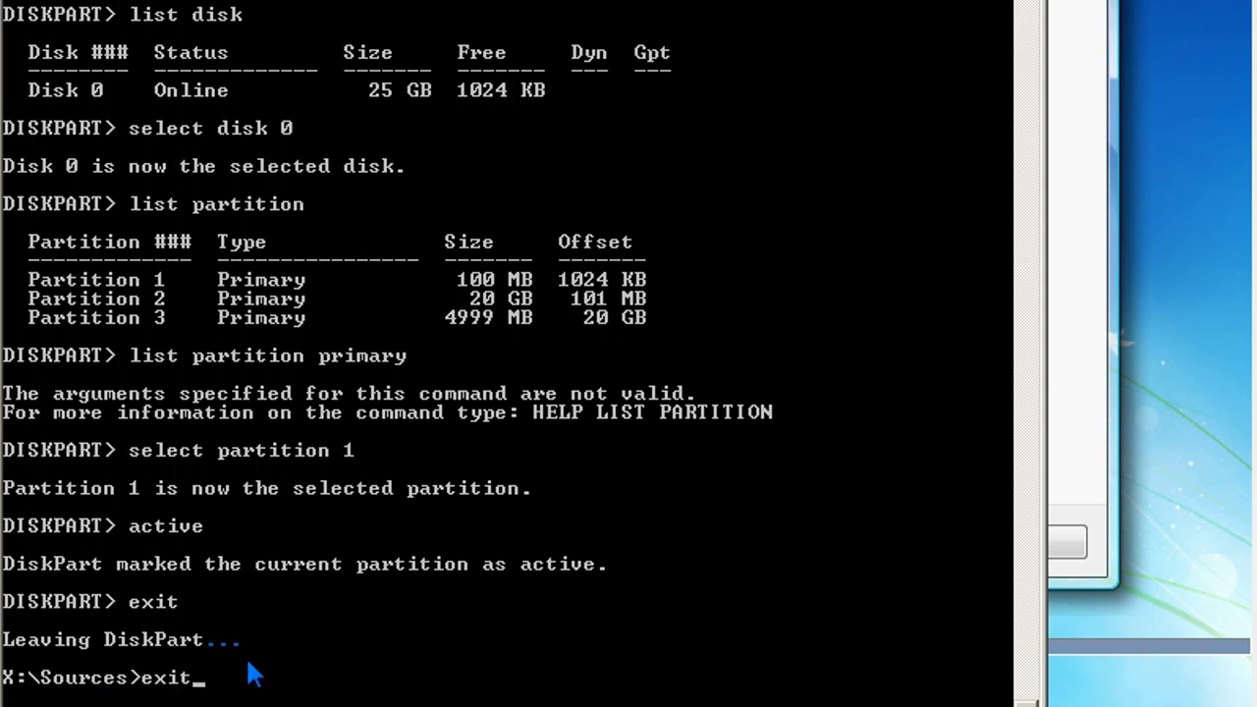
key(Return)
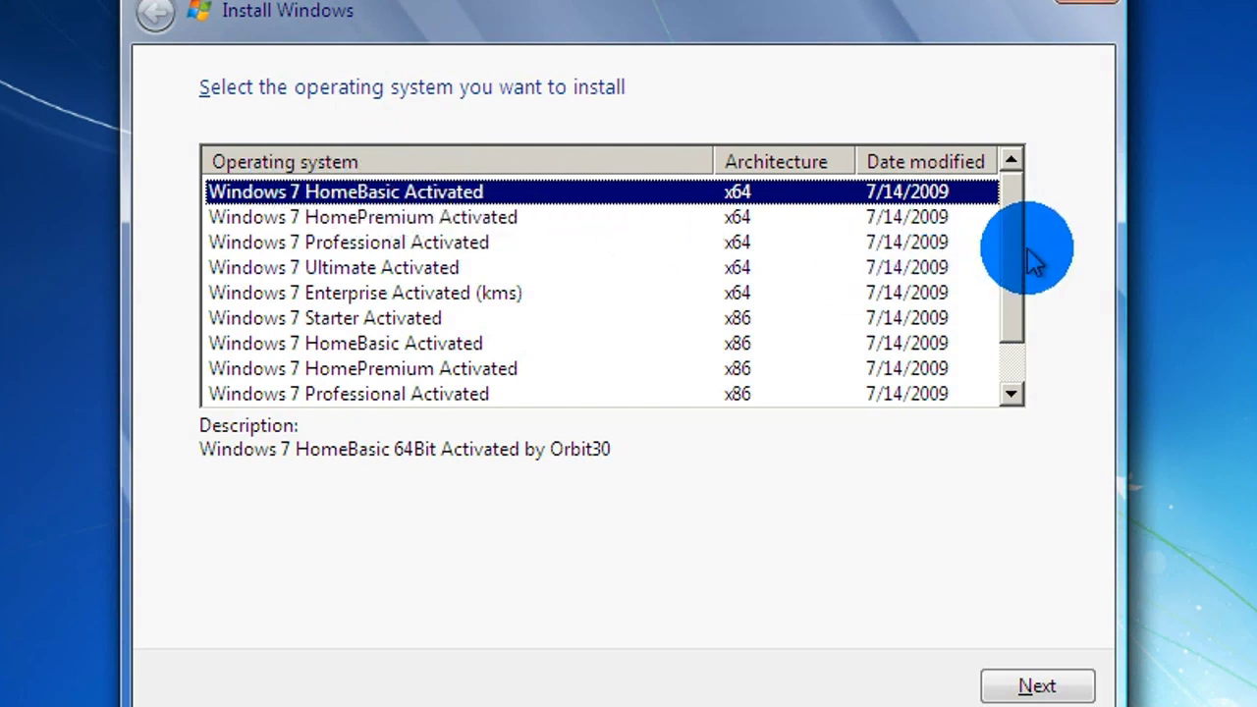
Choose Windows 7 HomePremium Activated with x86 architecture as the operating system to install and continue to the license terms.
drag(1013, 259, 1013, 294)
click(276, 328)
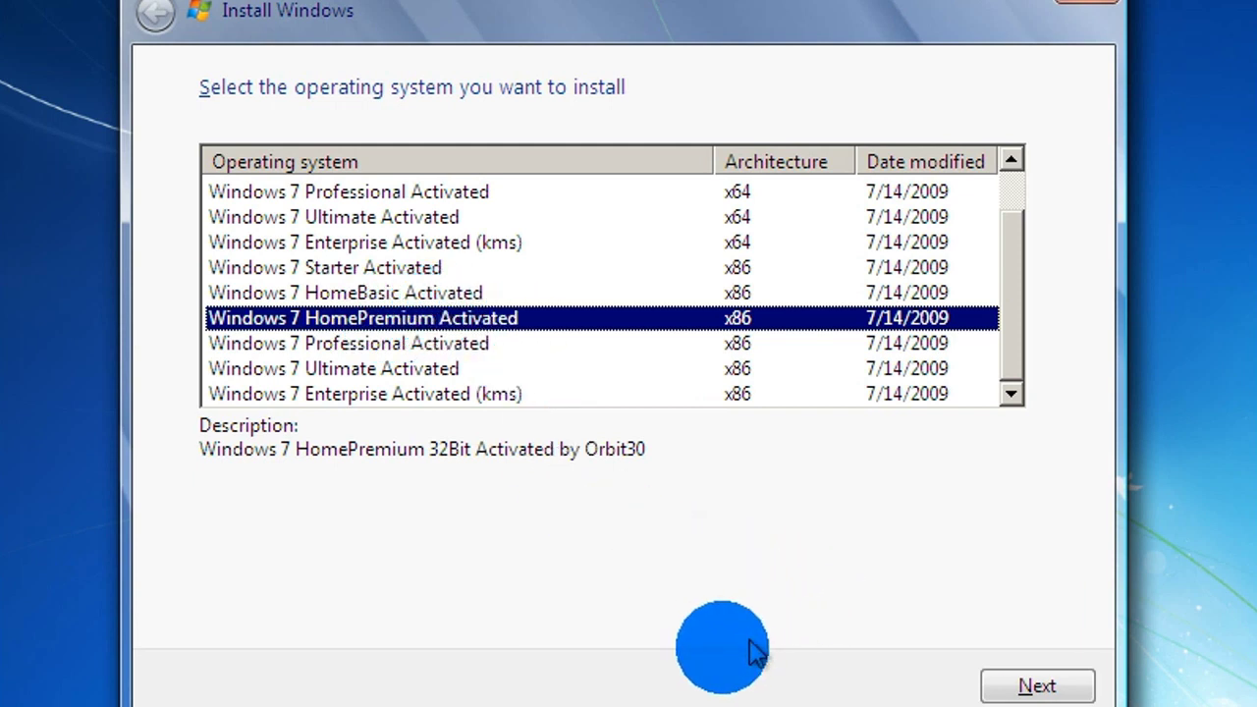
click(1041, 686)
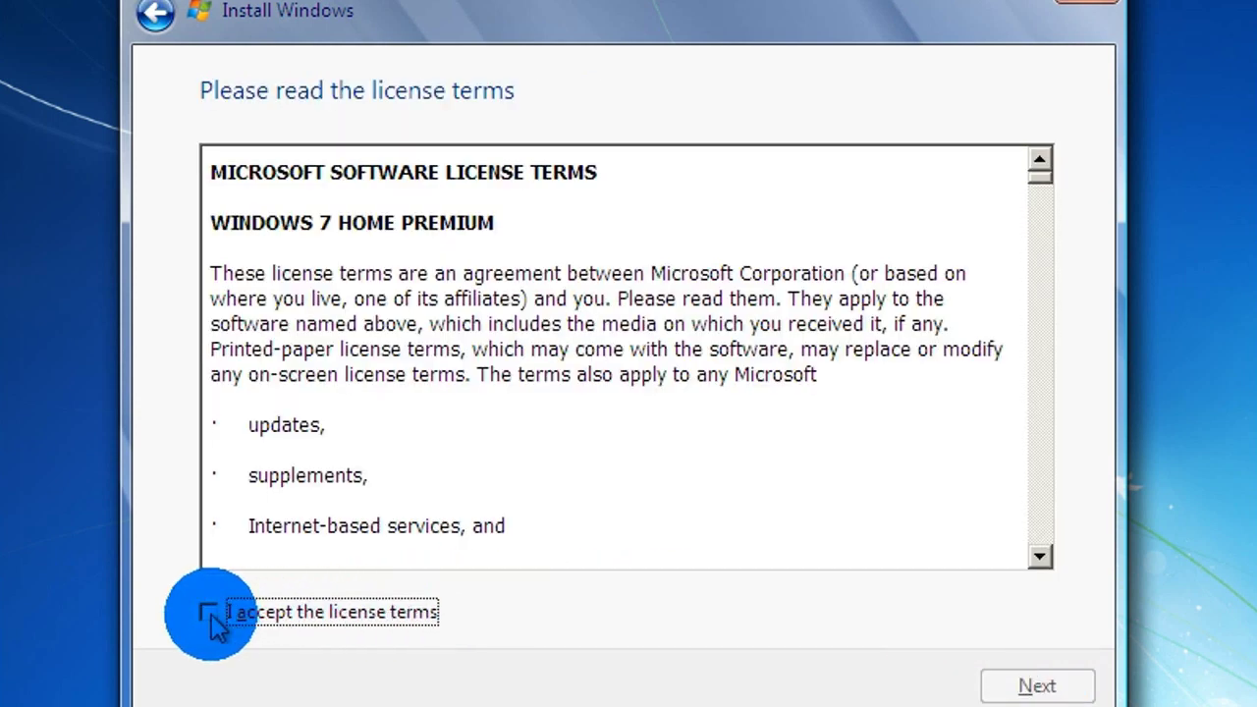
Accept the Windows 7 Home Premium license terms and choose the Custom (advanced) installation type.
click(209, 614)
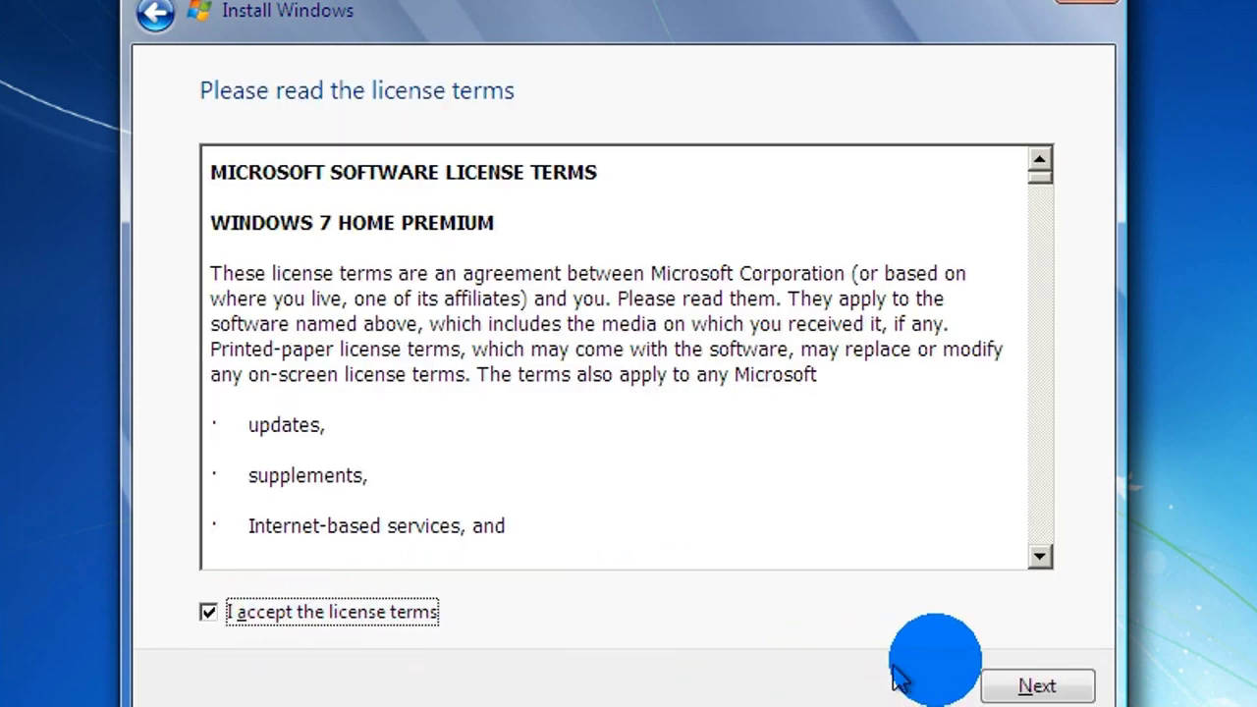
click(1031, 685)
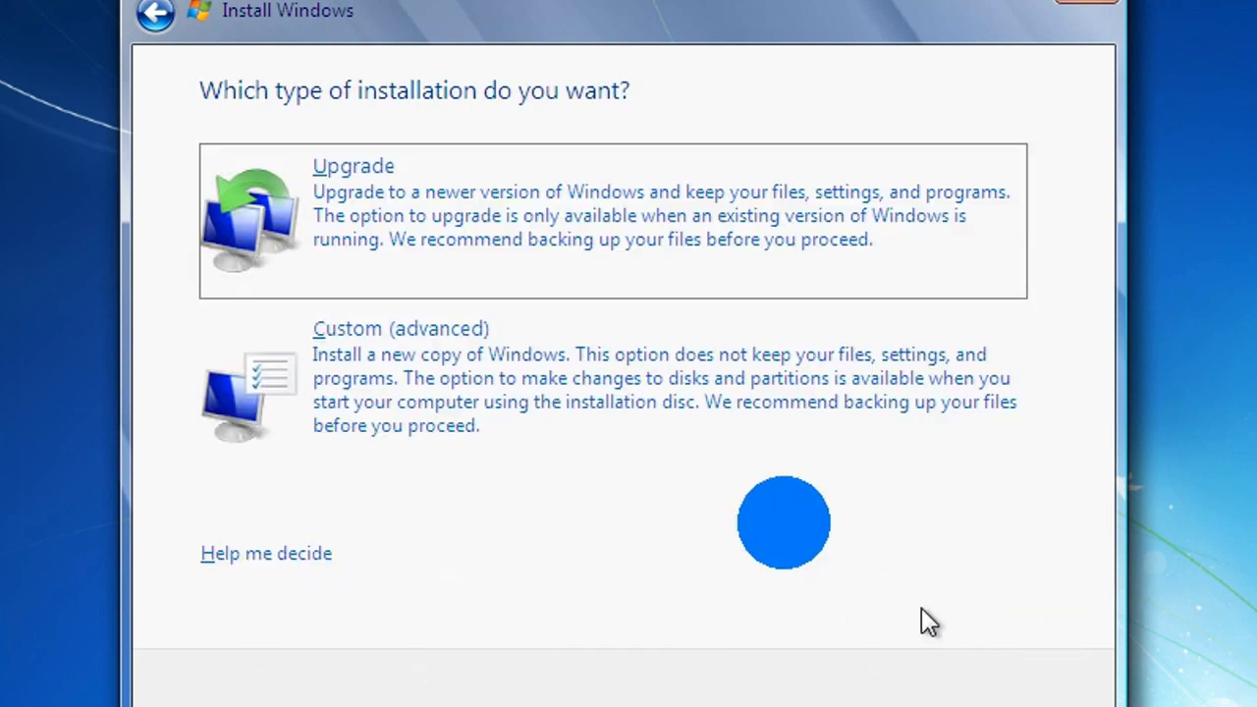
click(411, 395)
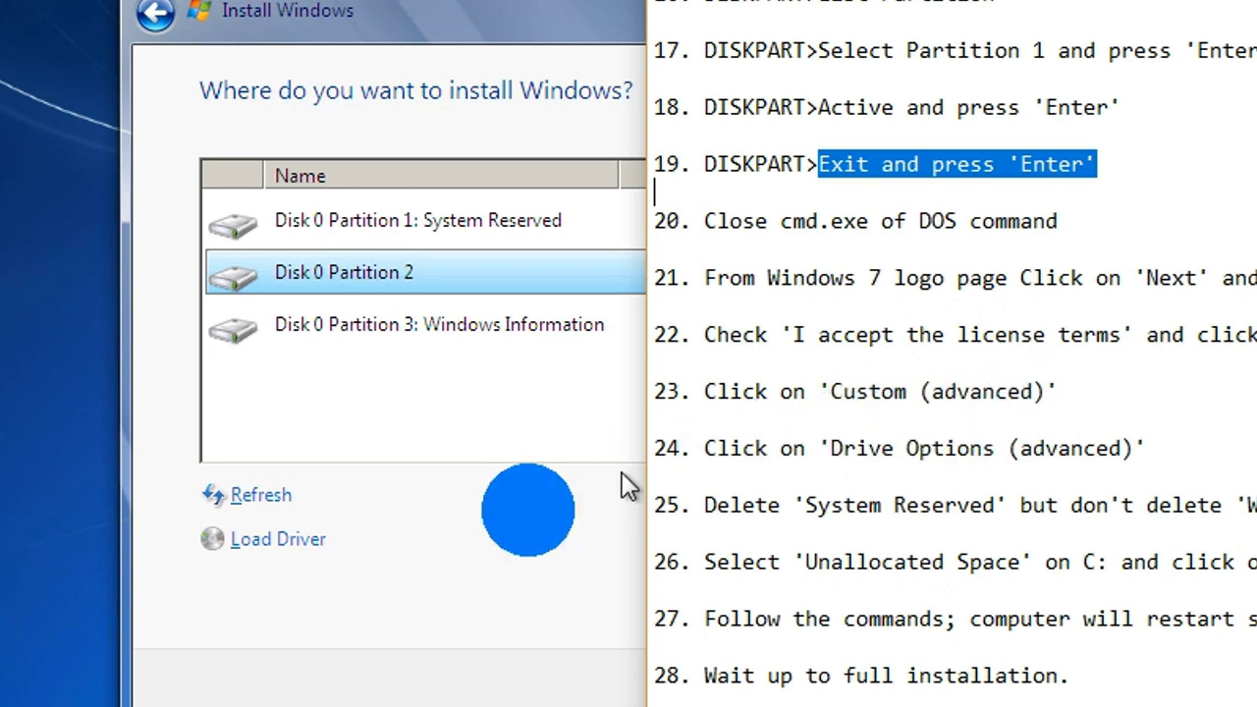
Show the advanced drive options and delete Disk 0 Partition 1: System Reserved, accepting the data loss warning.
click(927, 499)
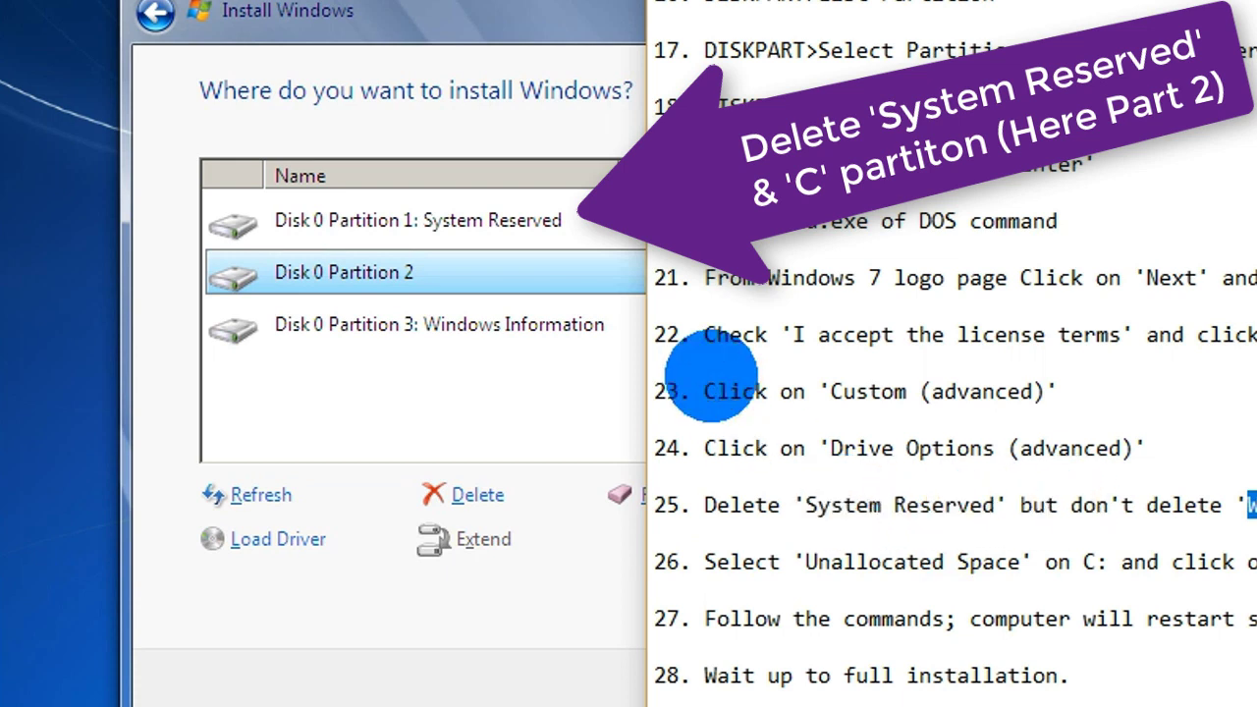
click(488, 223)
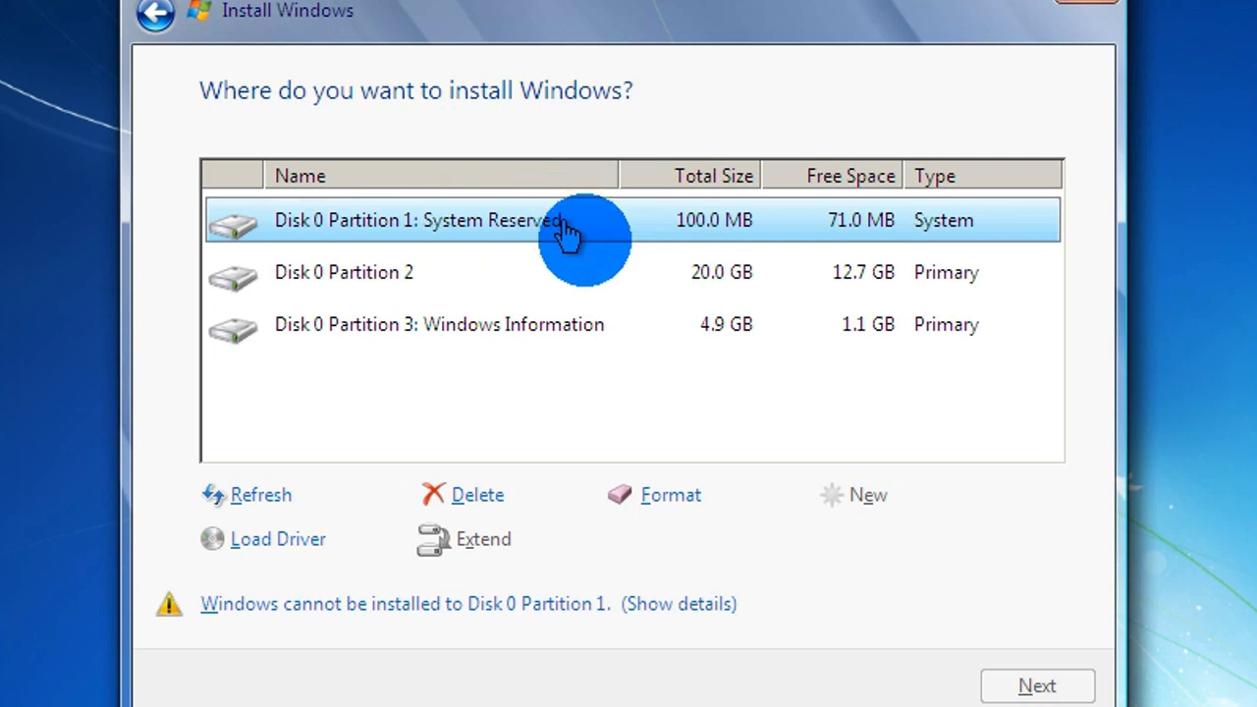
click(465, 506)
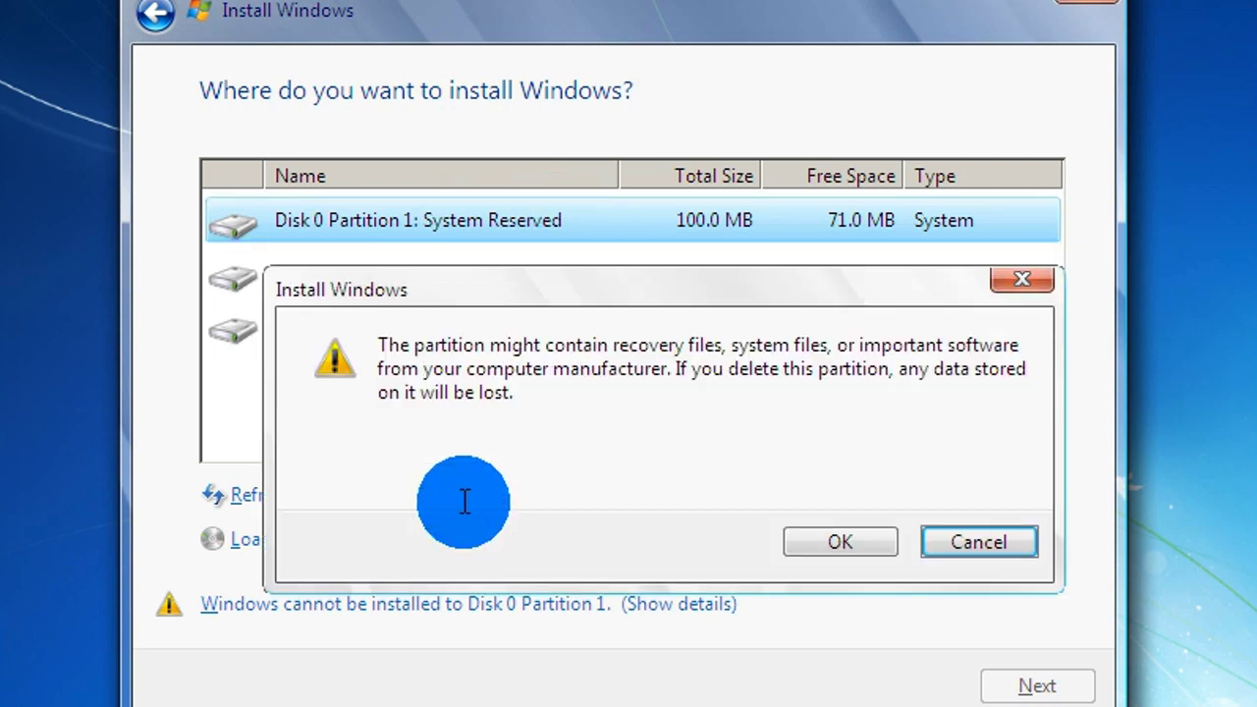
click(840, 543)
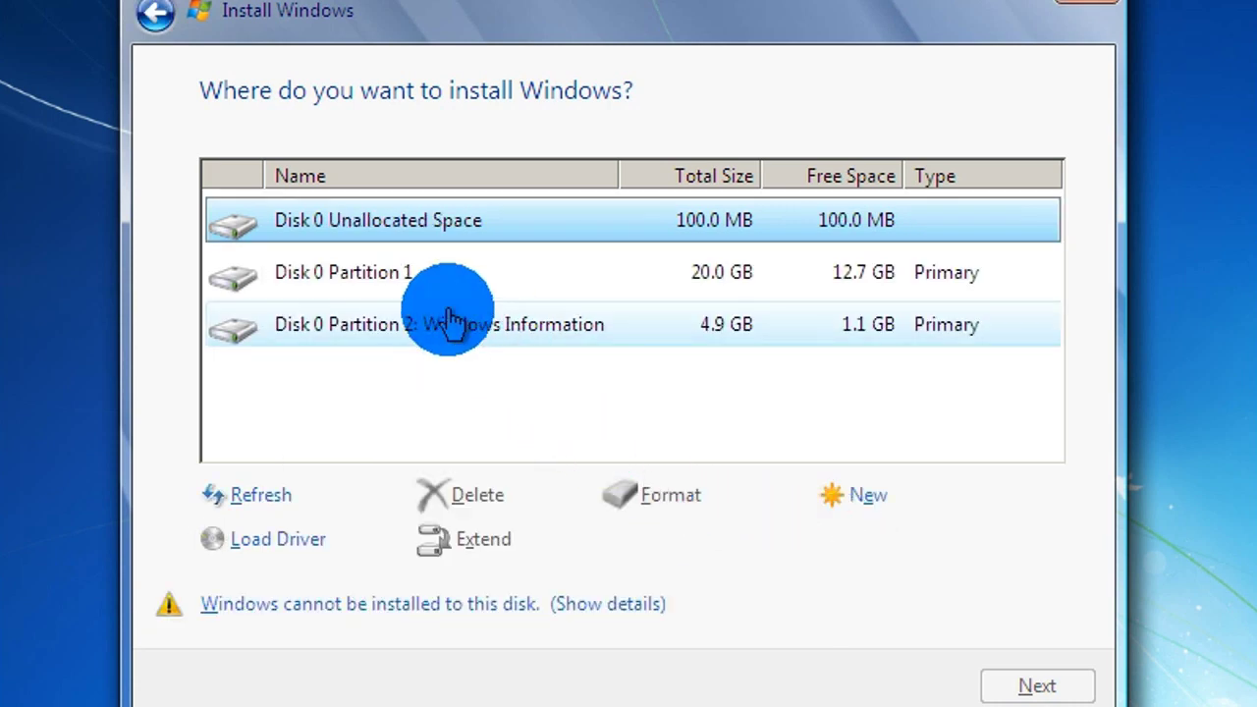
Select the 20.0 GB Disk 0 Partition 1 and extend step 25 of the Notepad instructions with "delete 'Disk 0" after "and".
click(419, 279)
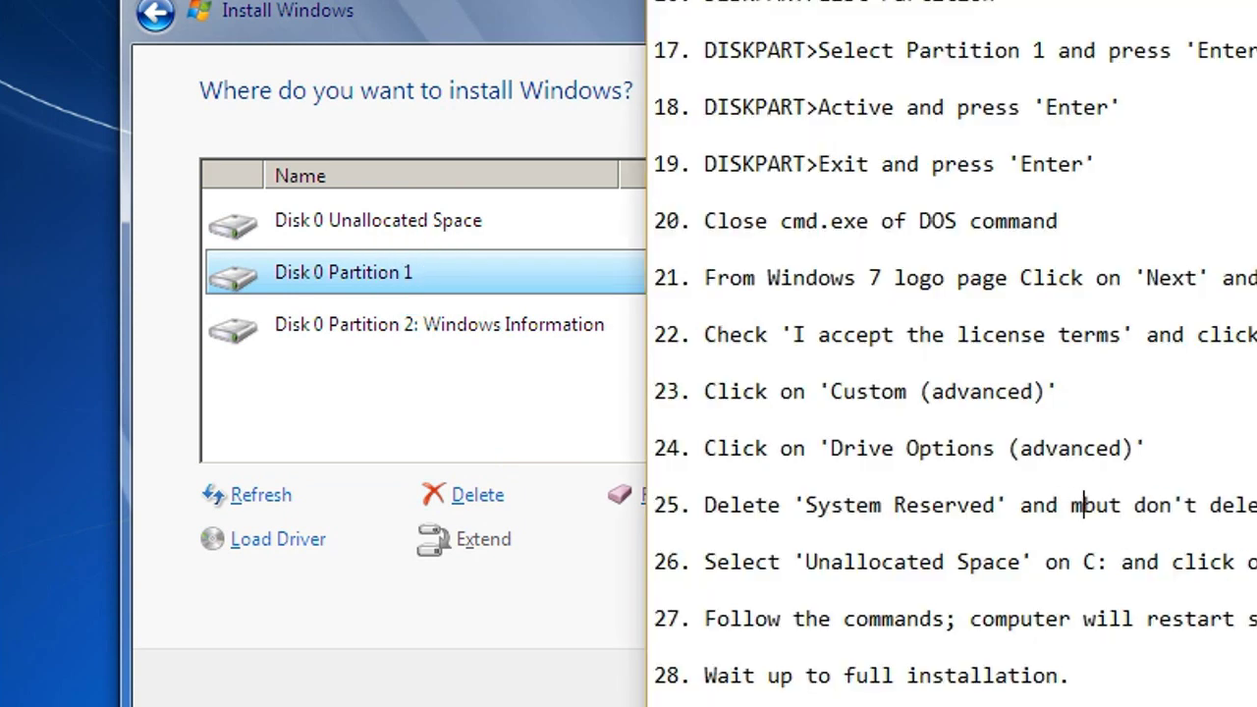
key(BackSpace)
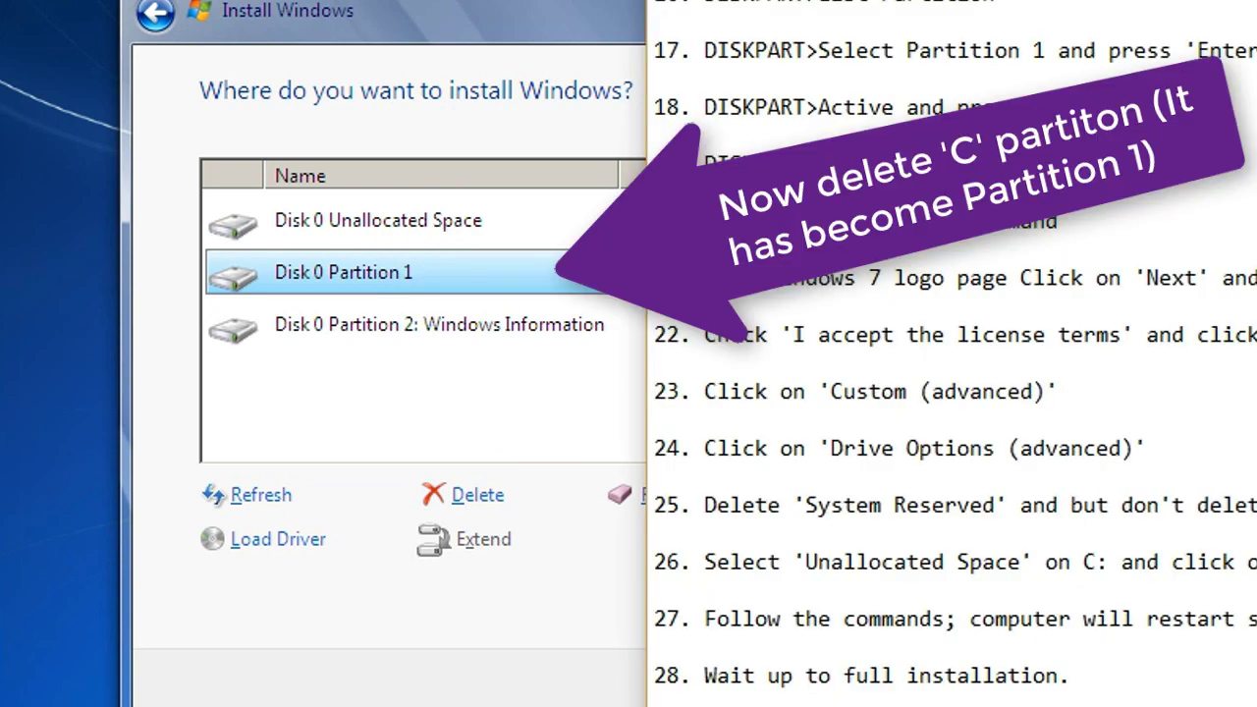
text(delete ')
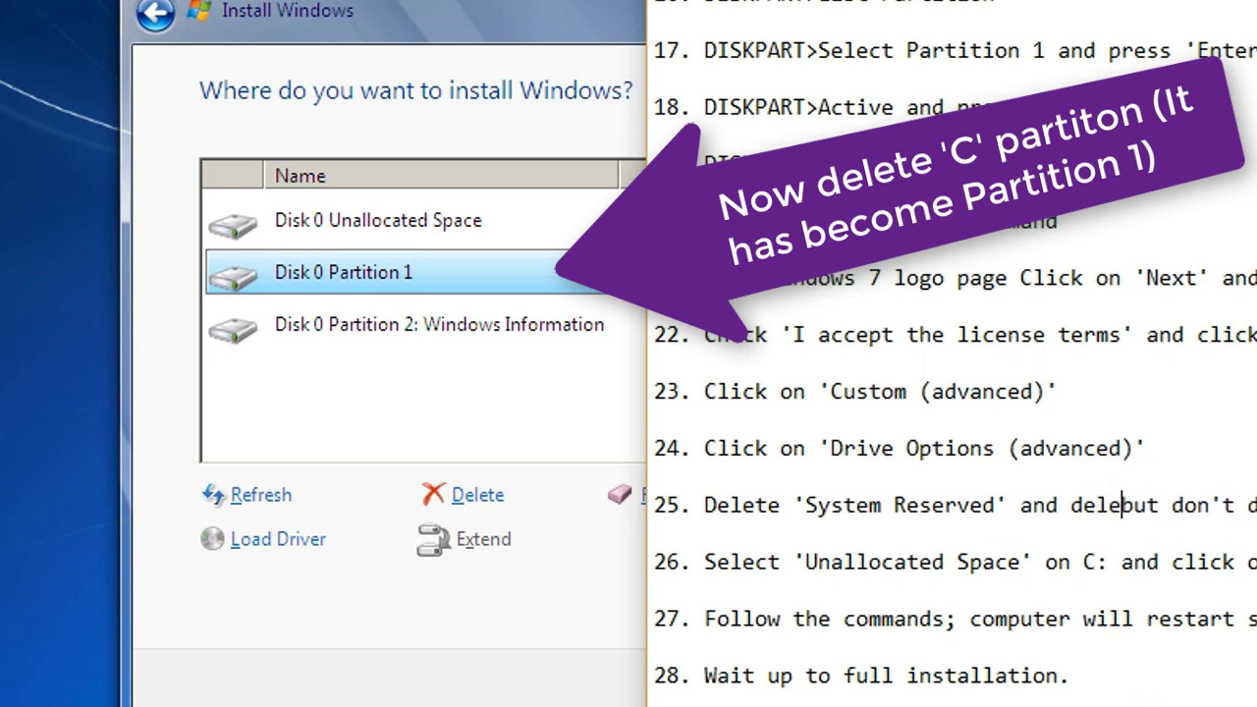
text(Diskb)
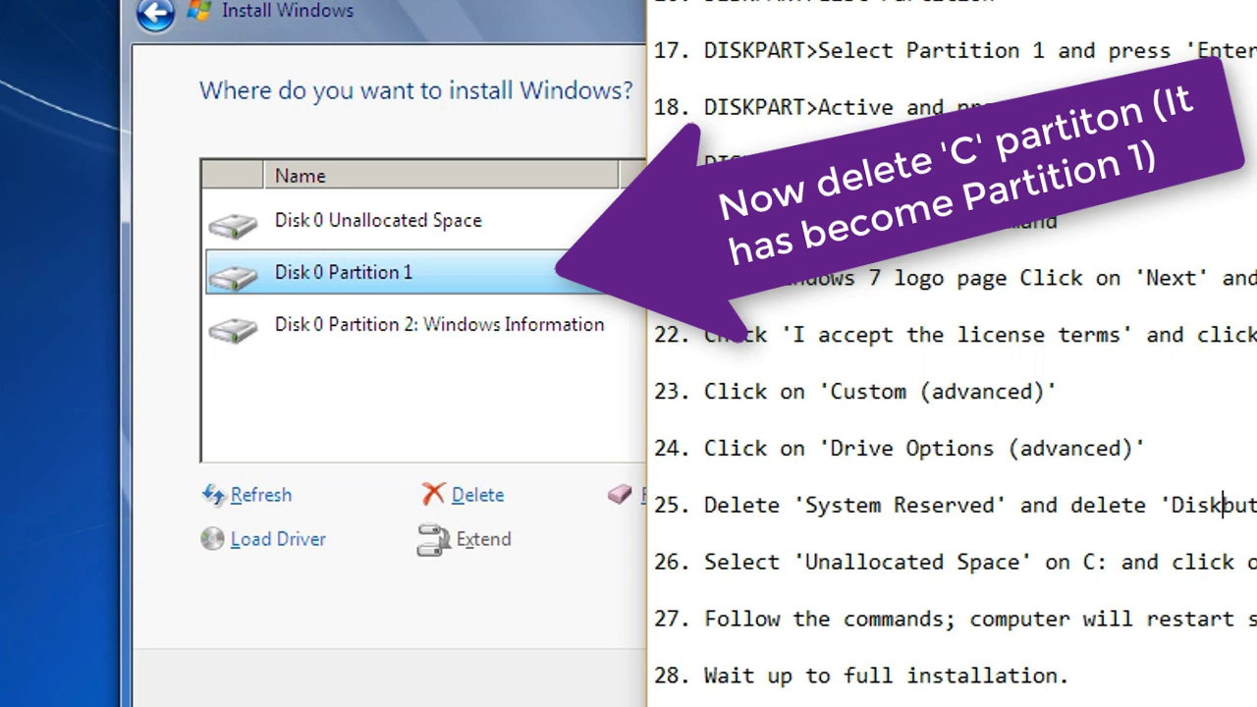
text(0)
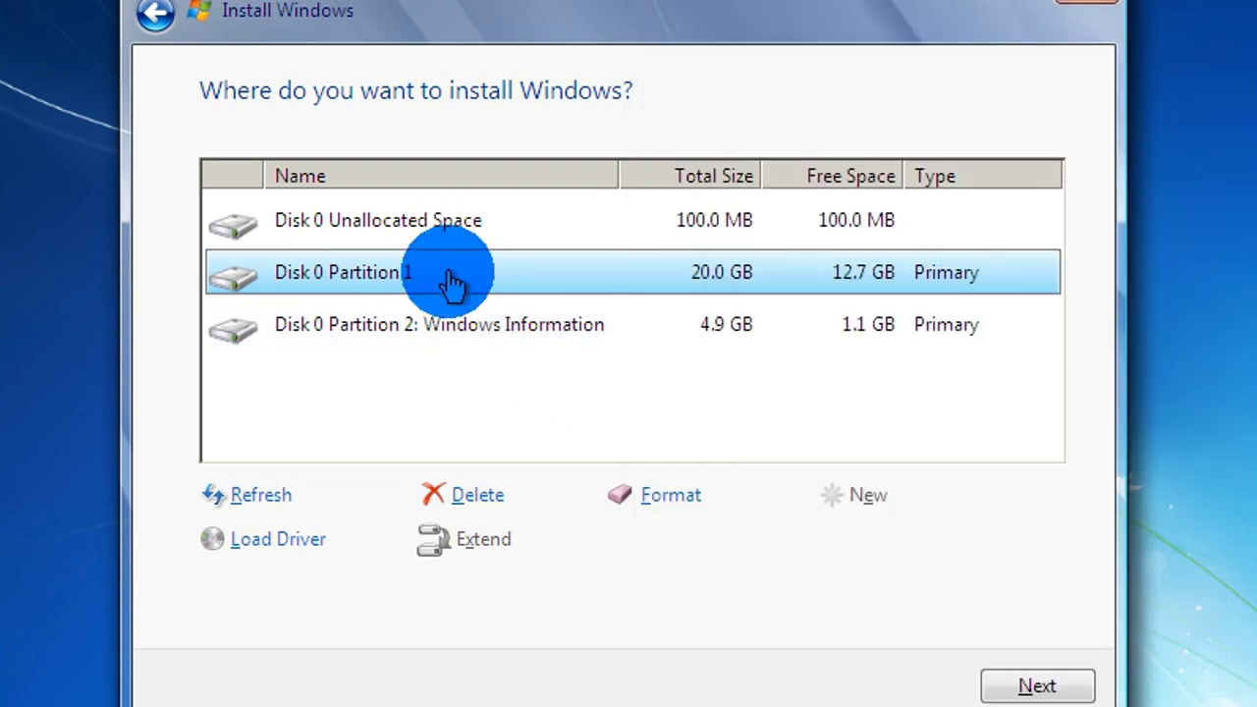
Delete the selected 20.0 GB Disk 0 Partition 1 and start installing Windows on the Disk 0 unallocated space.
click(485, 497)
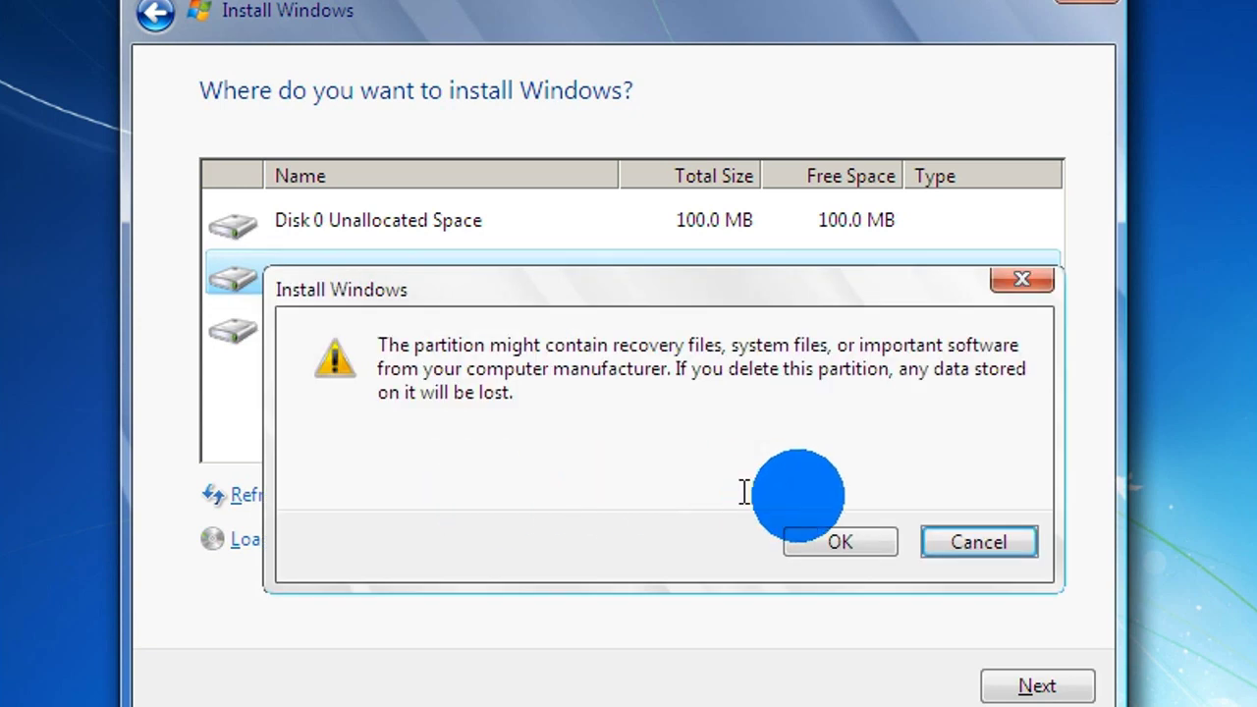
click(827, 543)
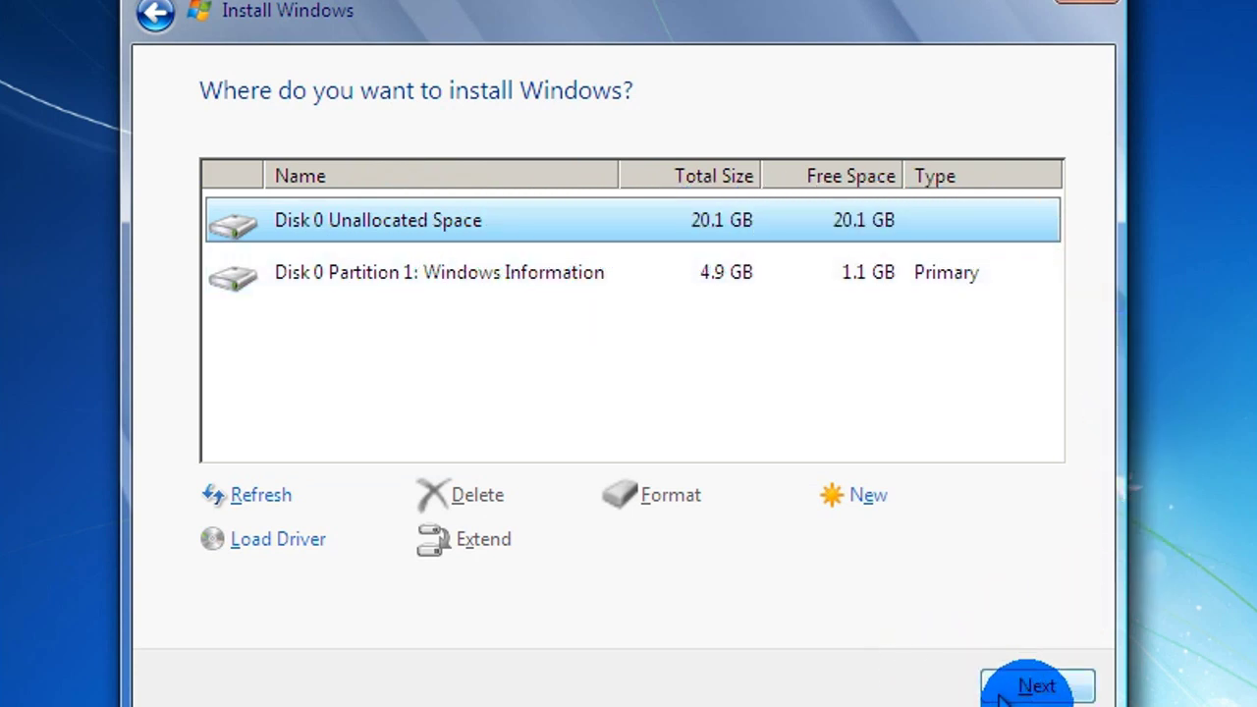
click(1047, 686)
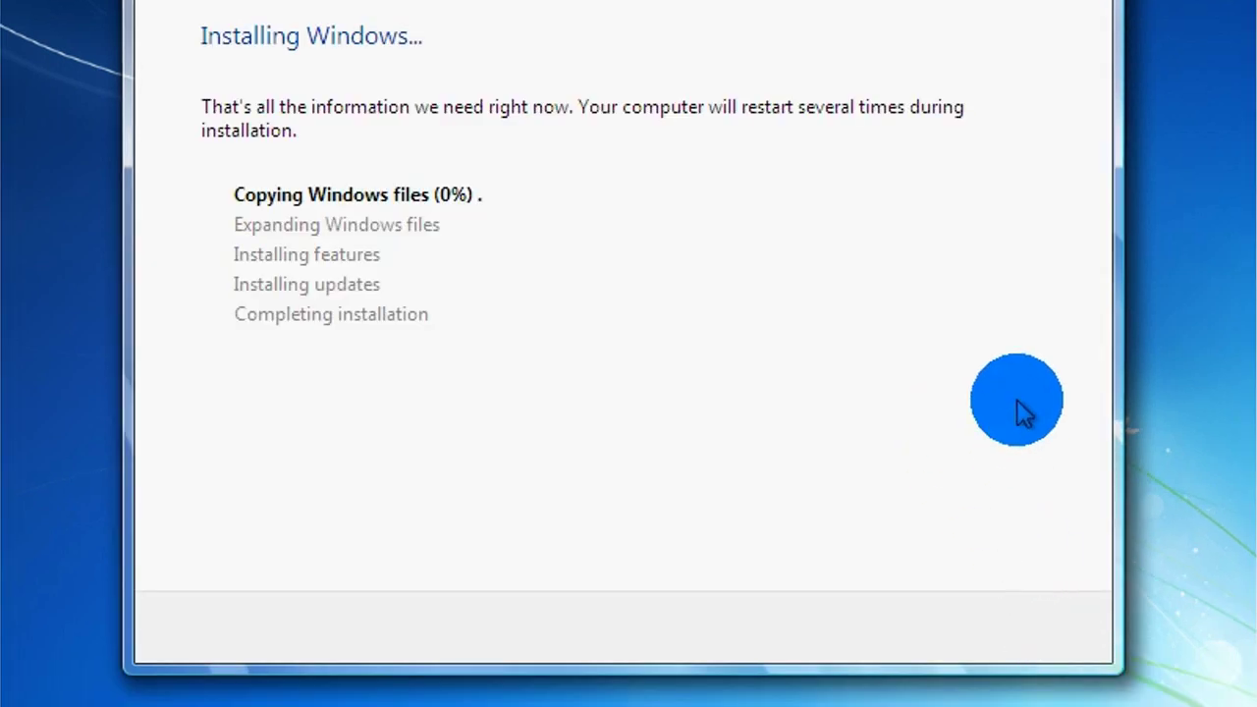